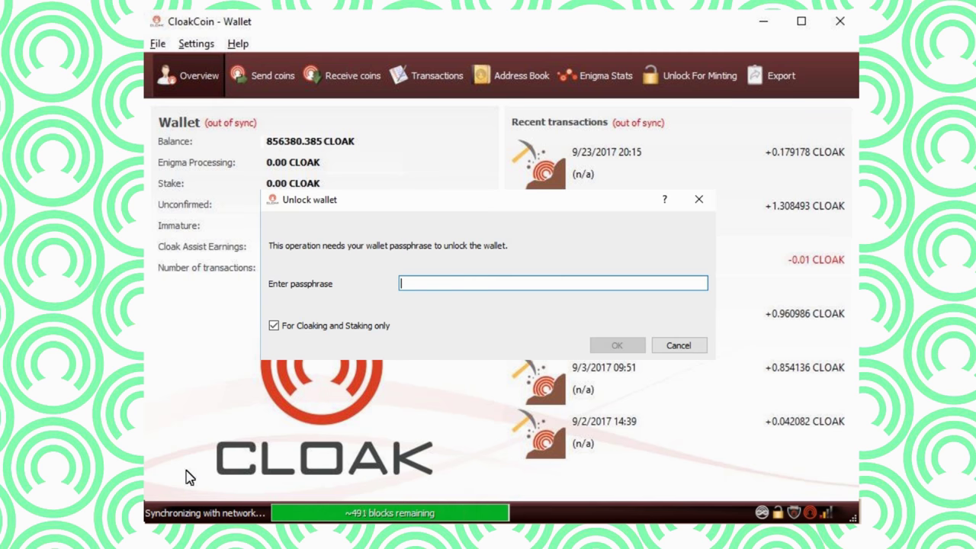
- Unlock the wallet for cloaking and staking only by entering the wallet passphrase
{"action": "type", "text": "*****"}
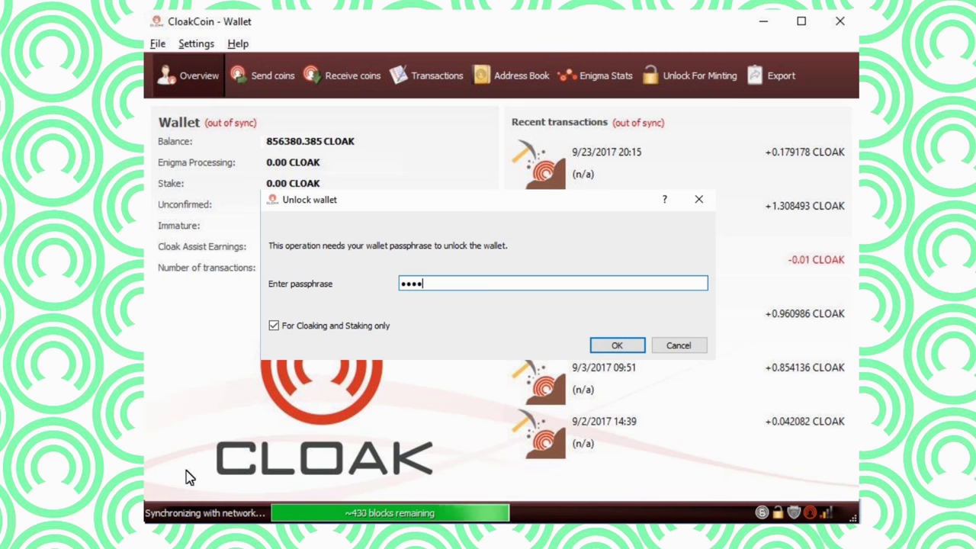
{"action": "type", "text": "*****"}
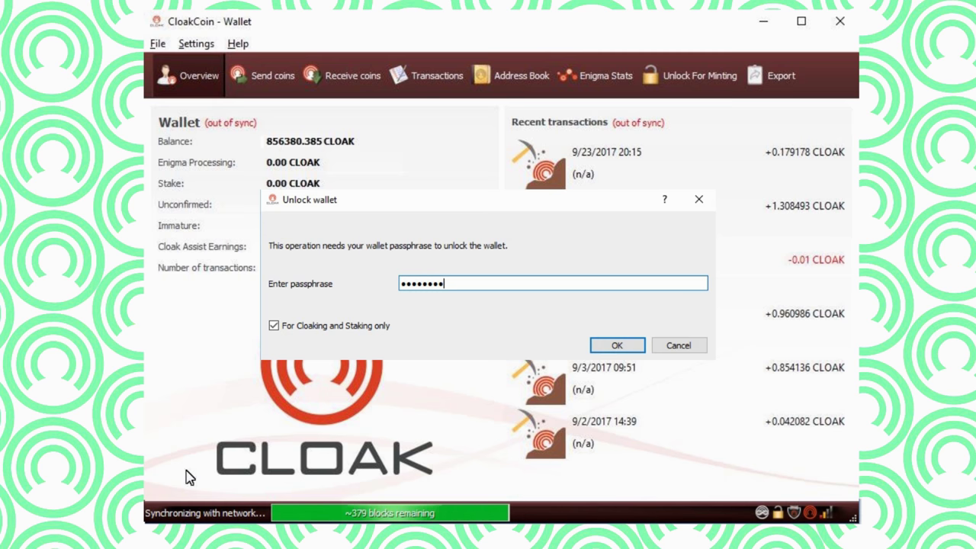
{"action": "type", "text": "****"}
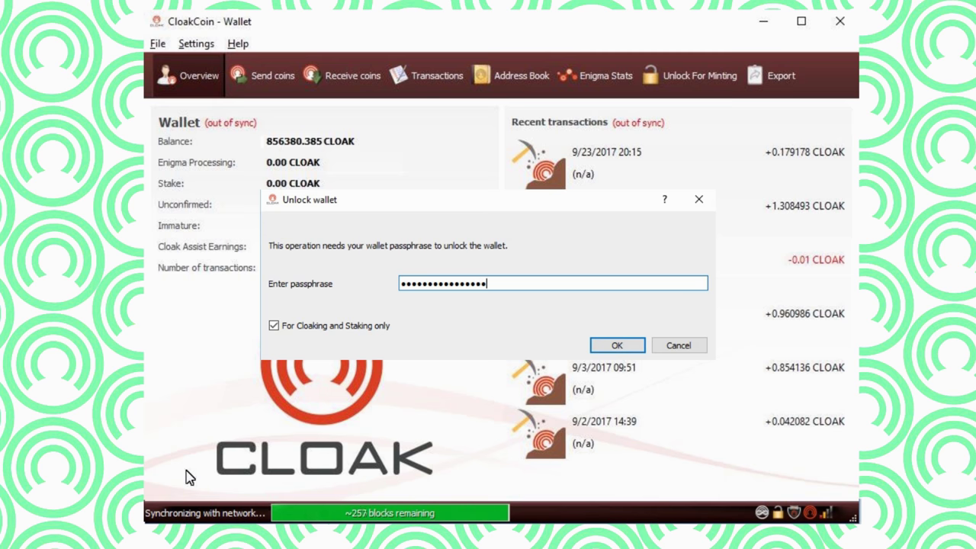
{"action": "type", "text": "******"}
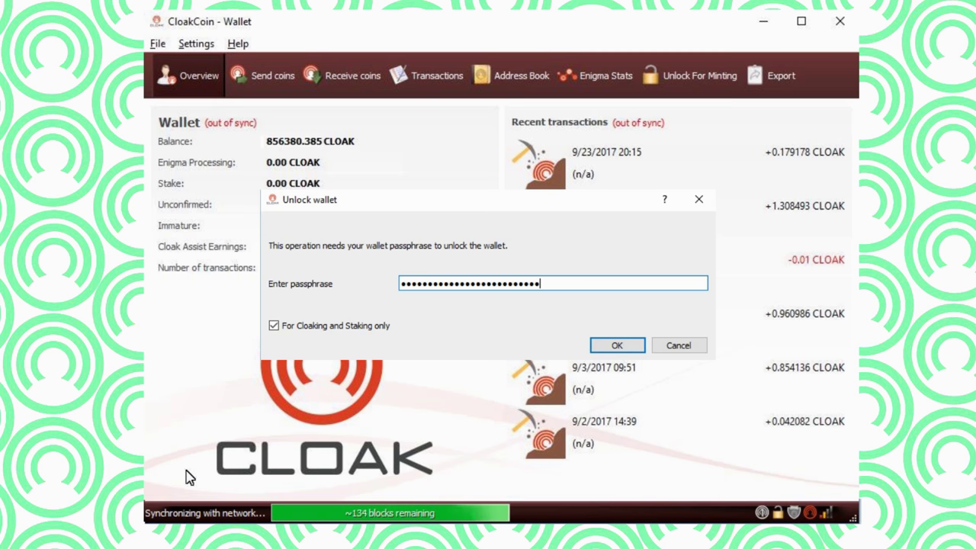
{"action": "type", "text": "**"}
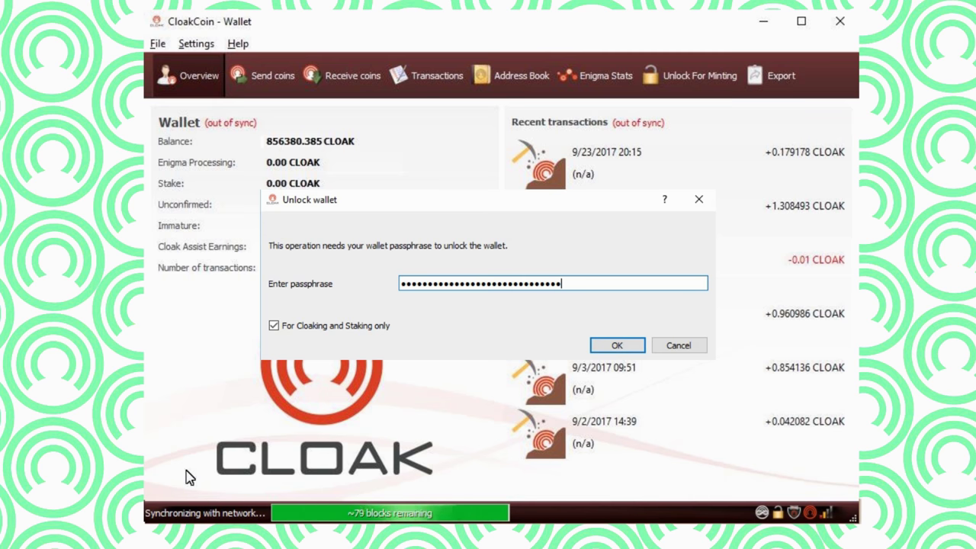
{"action": "key", "text": "Return"}
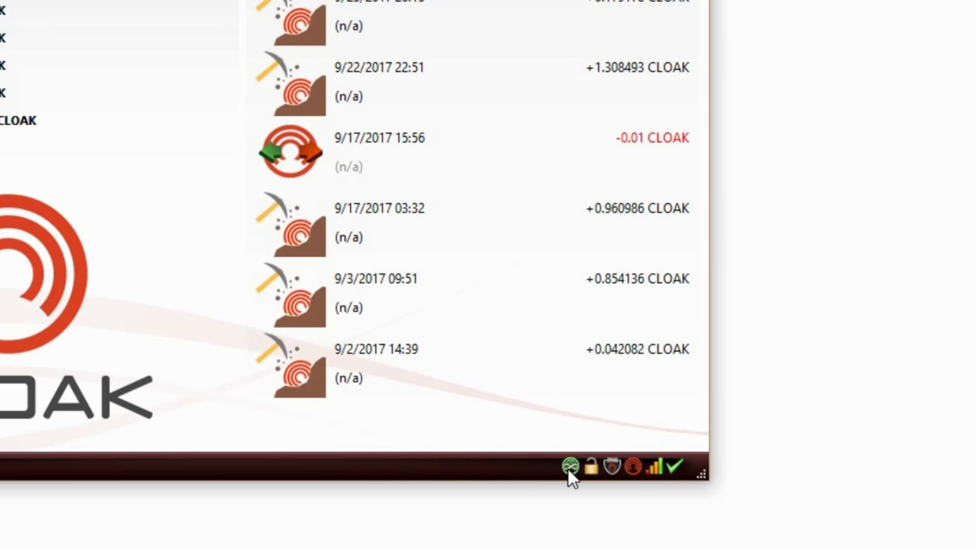
- Open the wallet options and review the Main, Network and Window settings
{"action": "mouse_move", "coordinate": [586, 467]}
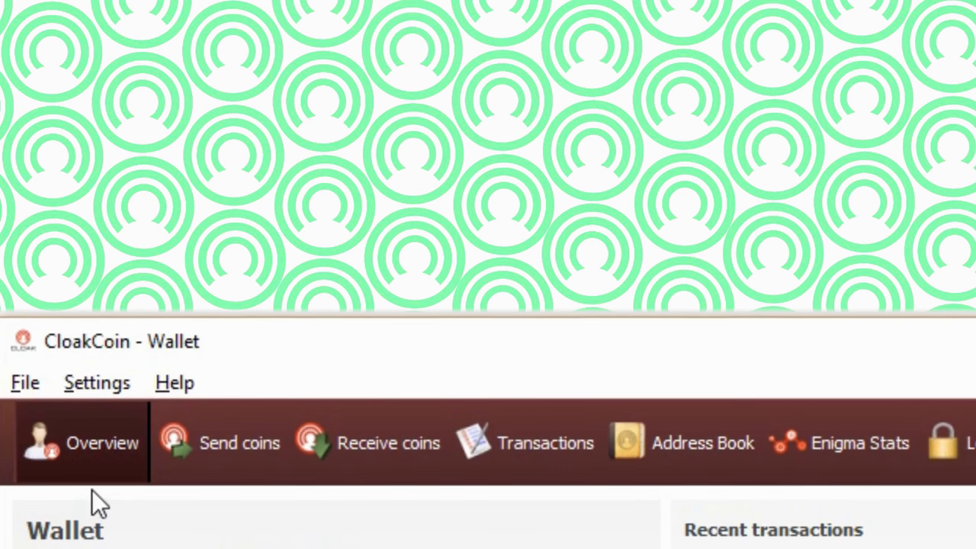
{"action": "left_click", "coordinate": [45, 377]}
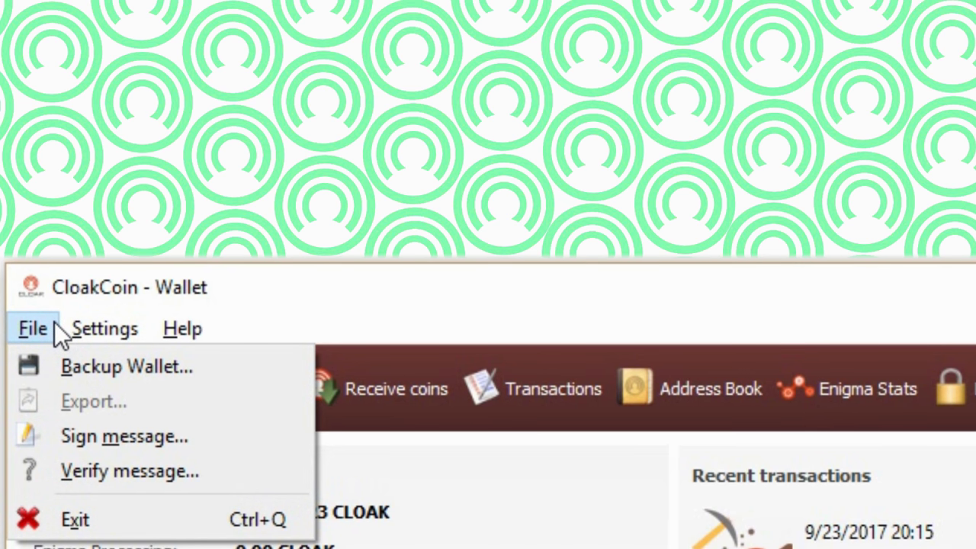
{"action": "mouse_move", "coordinate": [65, 339]}
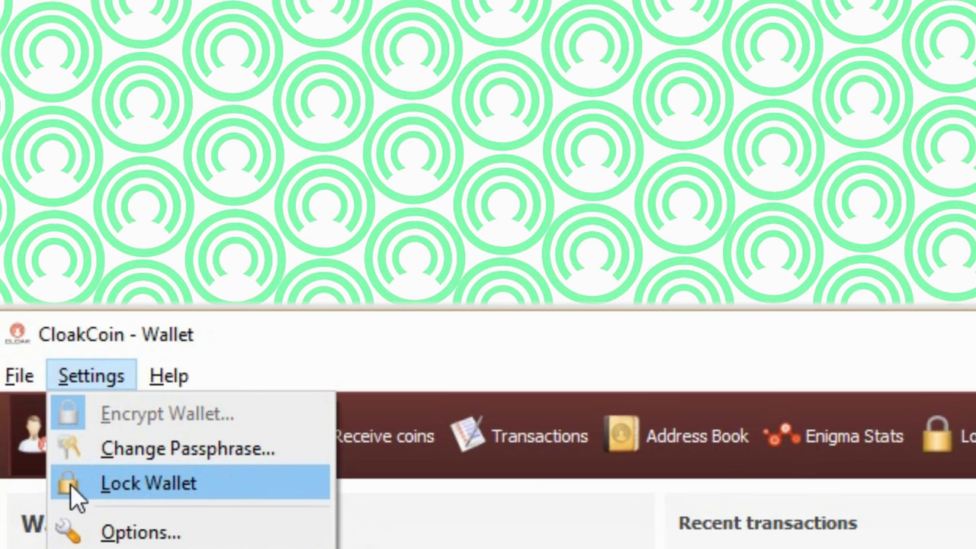
{"action": "left_click", "coordinate": [84, 532]}
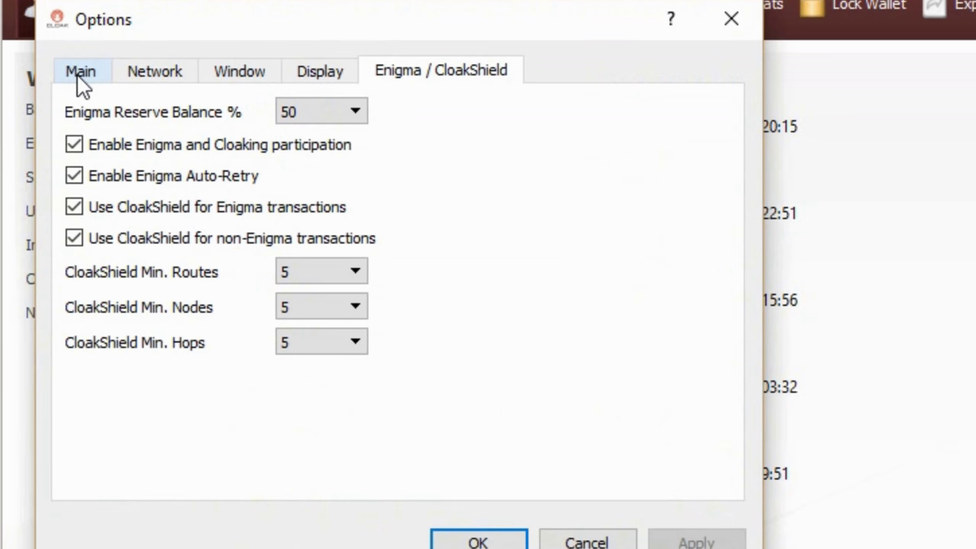
{"action": "left_click", "coordinate": [81, 74]}
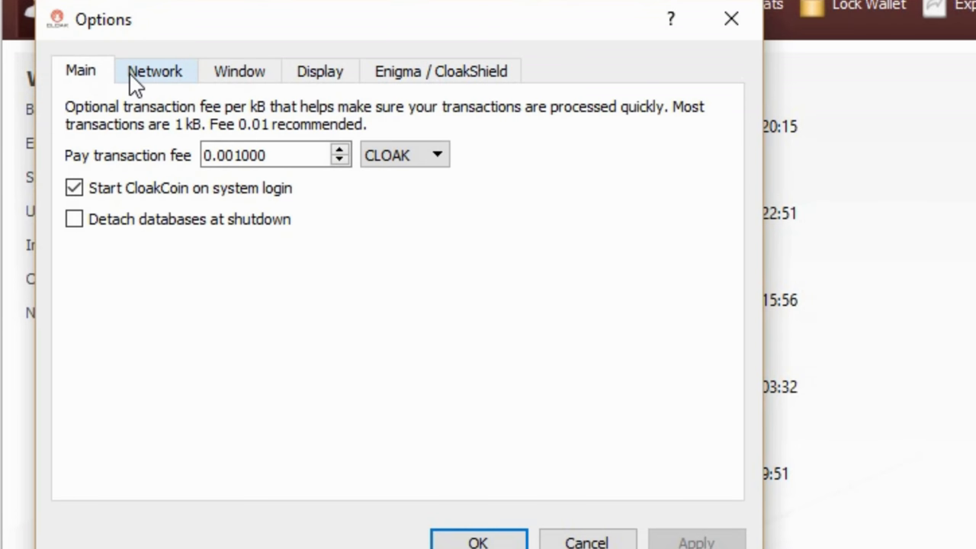
{"action": "left_click", "coordinate": [130, 78]}
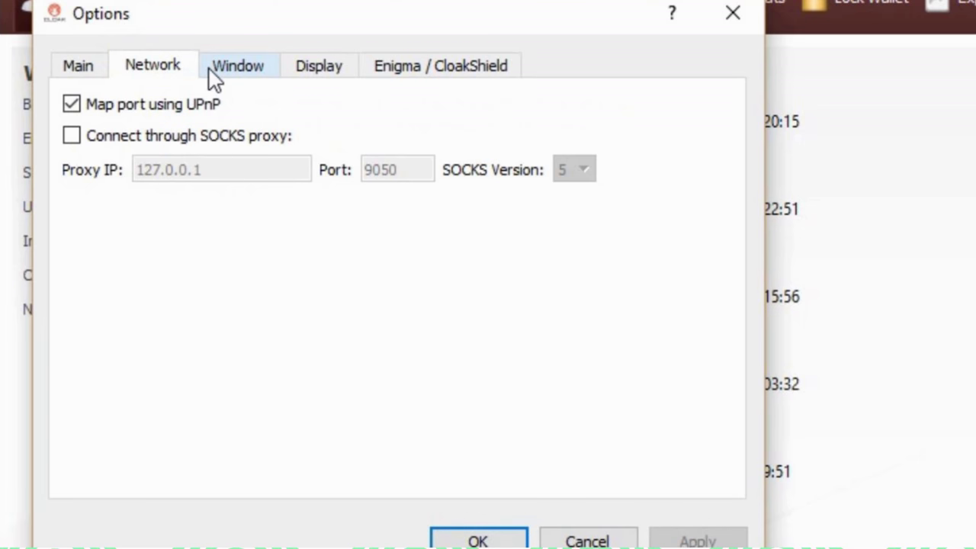
{"action": "left_click", "coordinate": [210, 67]}
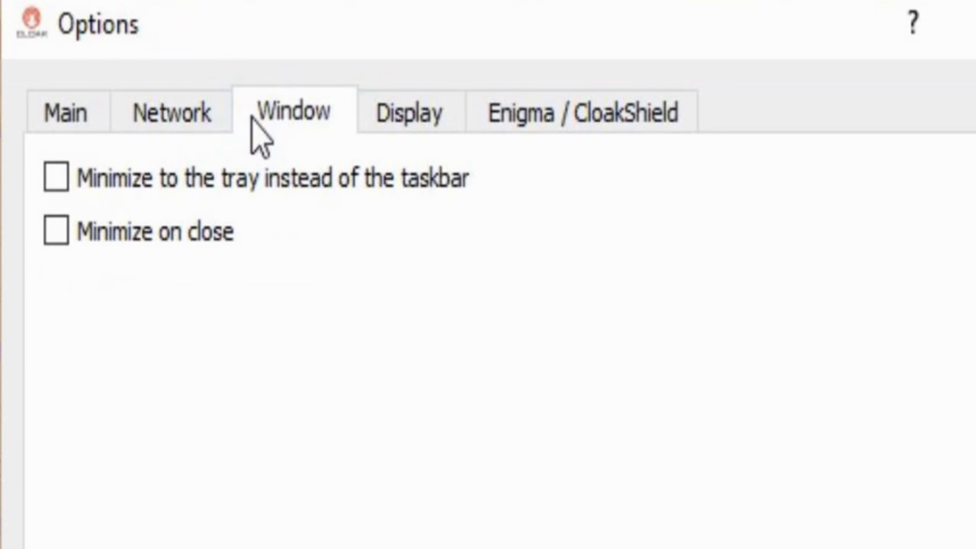
- Try français (fr) as the user interface language in the display options and return it to American English (en)
{"action": "left_click", "coordinate": [405, 119]}
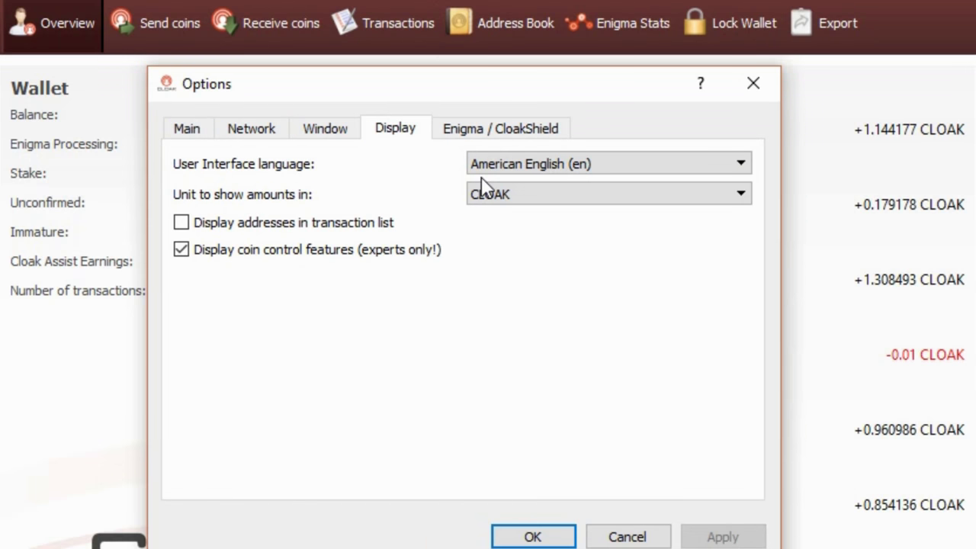
{"action": "left_click", "coordinate": [507, 166]}
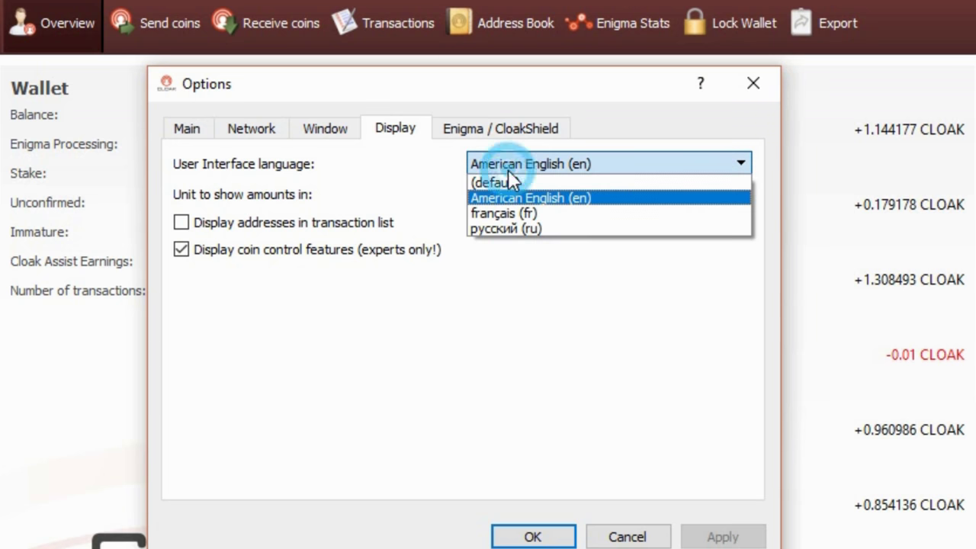
{"action": "left_click", "coordinate": [512, 212]}
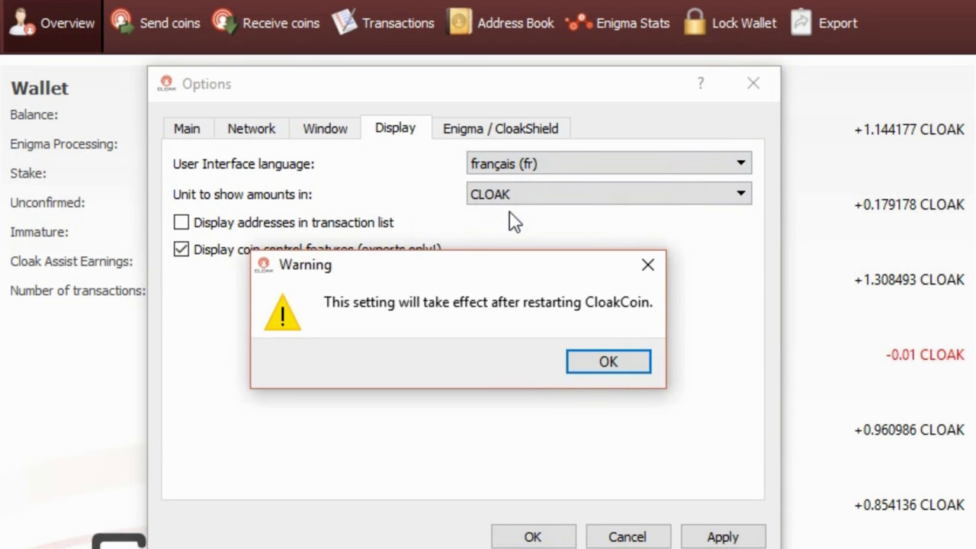
{"action": "left_click", "coordinate": [591, 353]}
{"action": "left_click", "coordinate": [593, 164]}
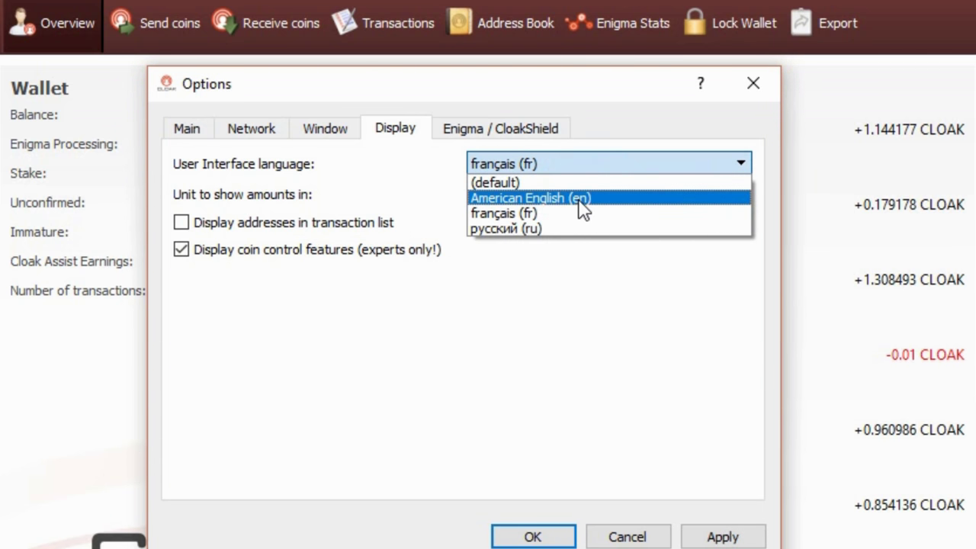
{"action": "left_click", "coordinate": [578, 197]}
- Try mCLOAK and µCLOAK as the unit for displayed amounts, applying each, and return the unit to CLOAK
{"action": "left_click", "coordinate": [572, 198]}
{"action": "left_click", "coordinate": [567, 229]}
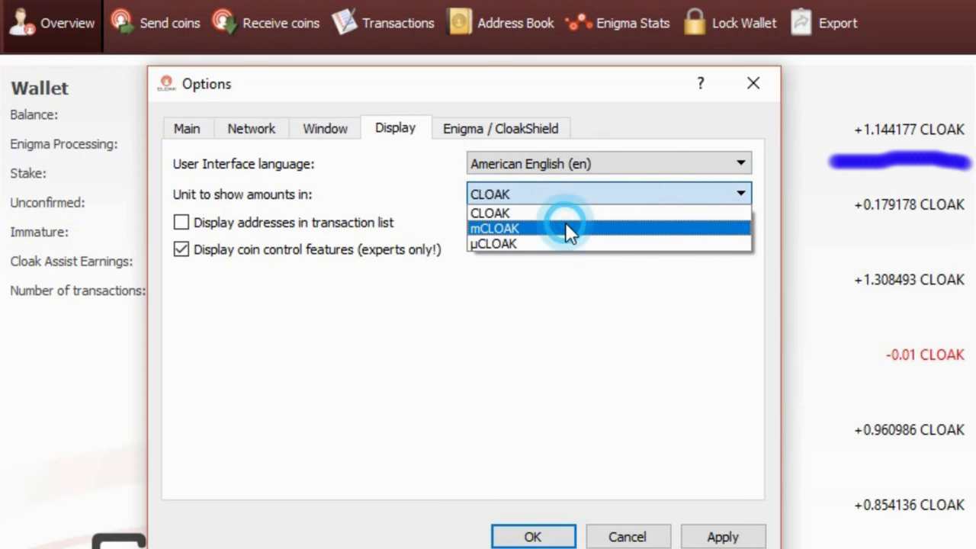
{"action": "left_click", "coordinate": [698, 535]}
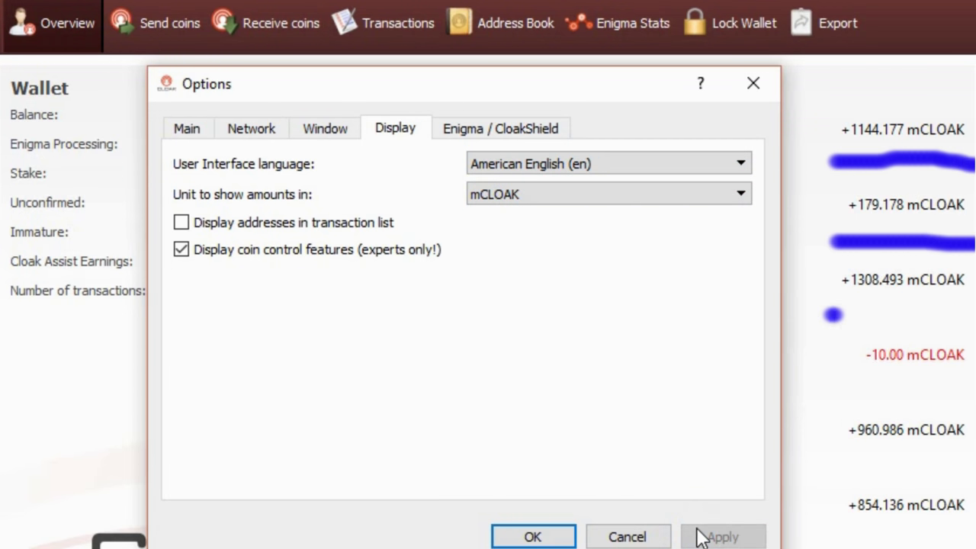
{"action": "left_click", "coordinate": [663, 194]}
{"action": "left_click", "coordinate": [659, 244]}
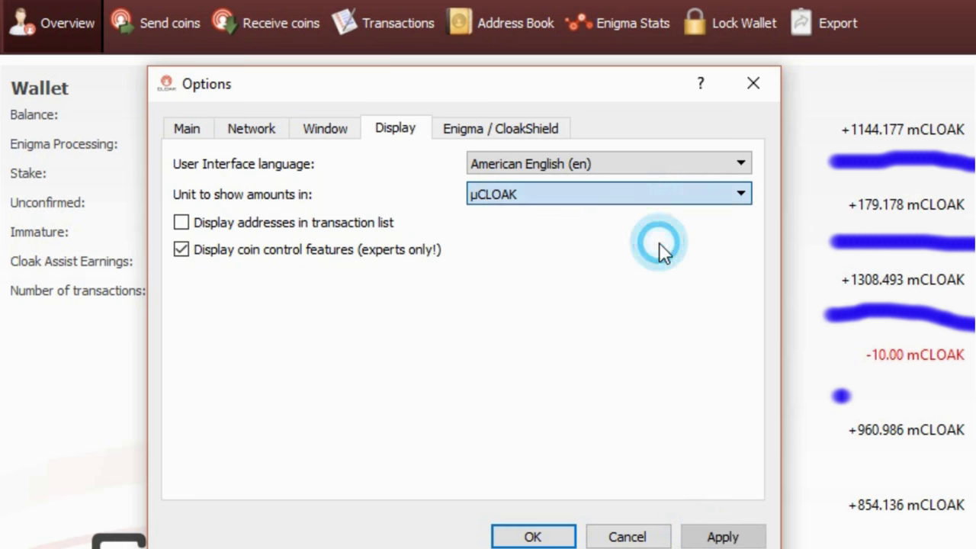
{"action": "left_click", "coordinate": [693, 538]}
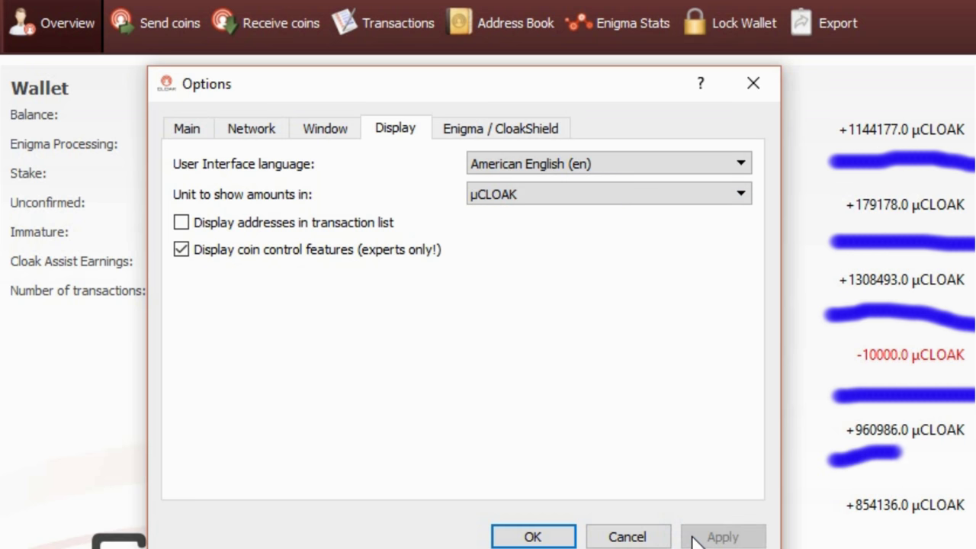
{"action": "left_click", "coordinate": [683, 193]}
{"action": "left_click", "coordinate": [677, 212]}
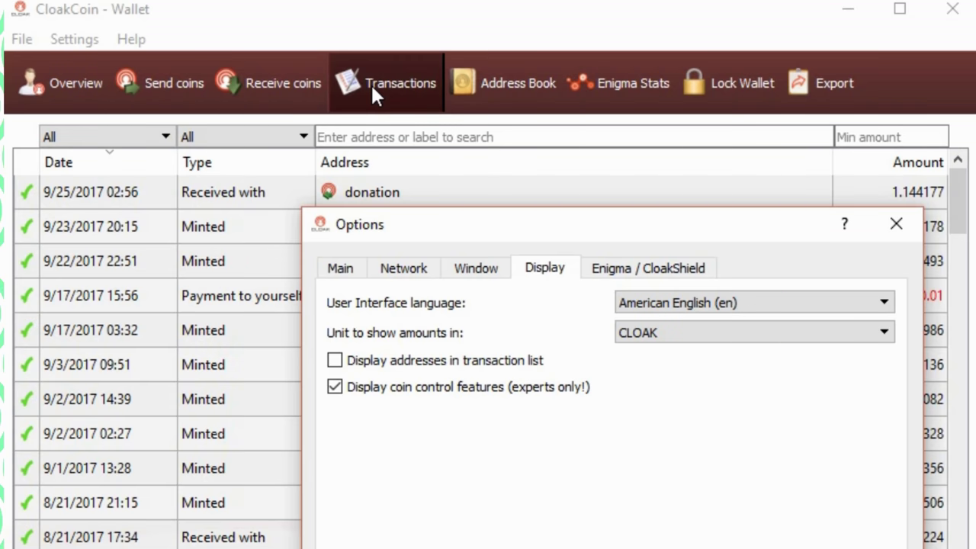
- Toggle the display of addresses in the transaction list on and off, and apply the display options with coin control features enabled
{"action": "left_click", "coordinate": [337, 361]}
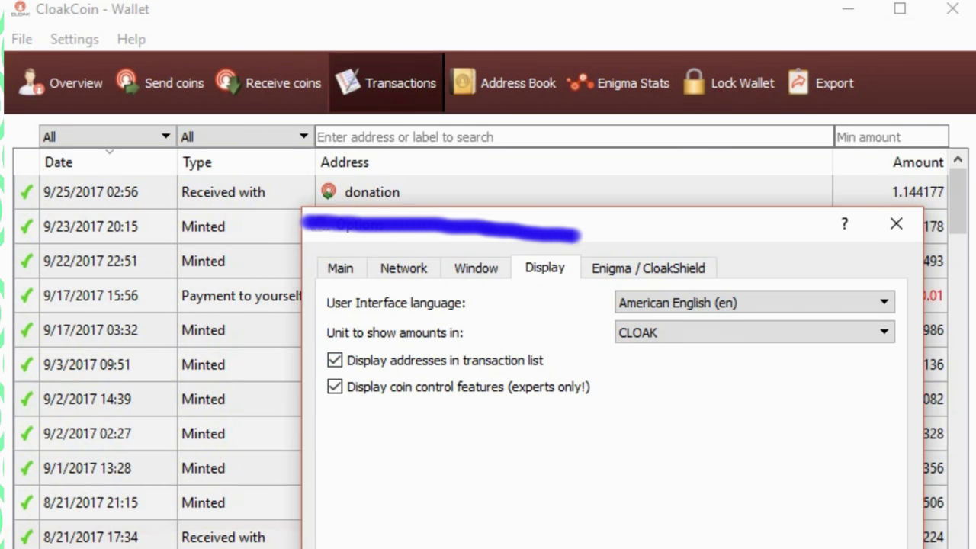
{"action": "left_click", "coordinate": [479, 365]}
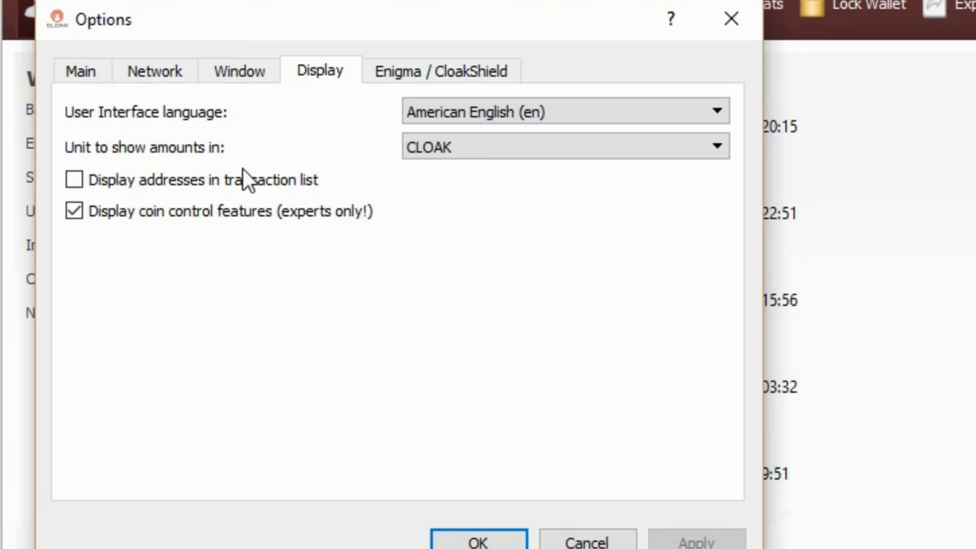
{"action": "left_click", "coordinate": [73, 213]}
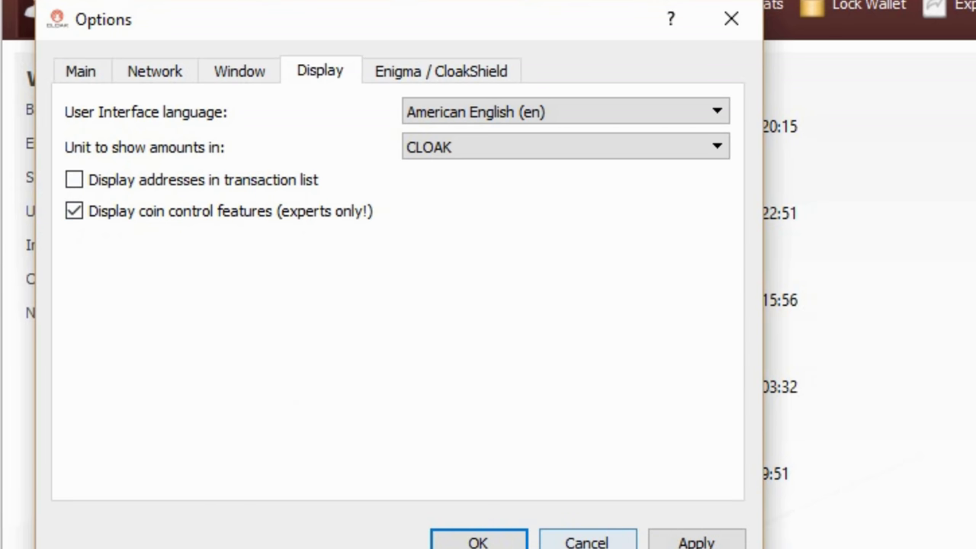
{"action": "left_click", "coordinate": [697, 541]}
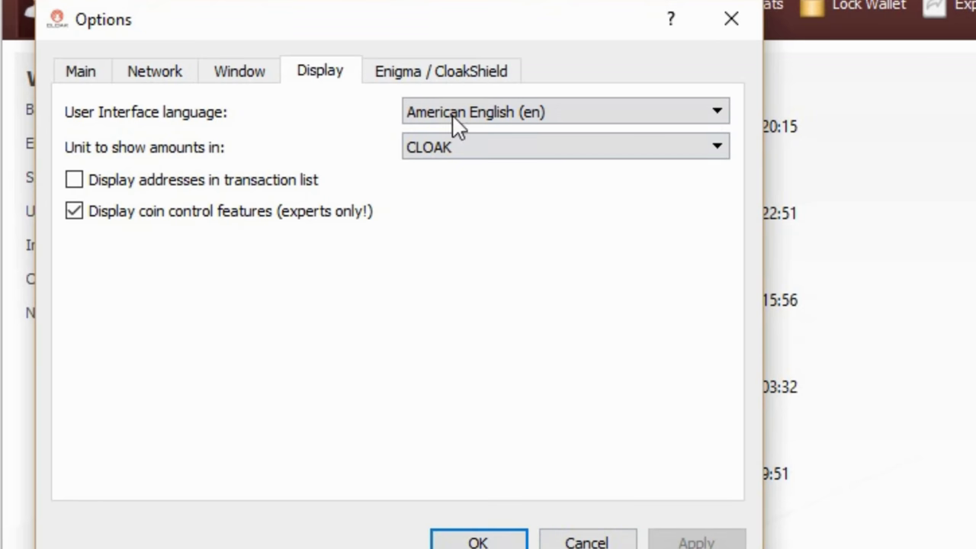
- Examine the percentages available for the Enigma Reserve Balance in the Enigma / CloakShield options
{"action": "left_click", "coordinate": [443, 74]}
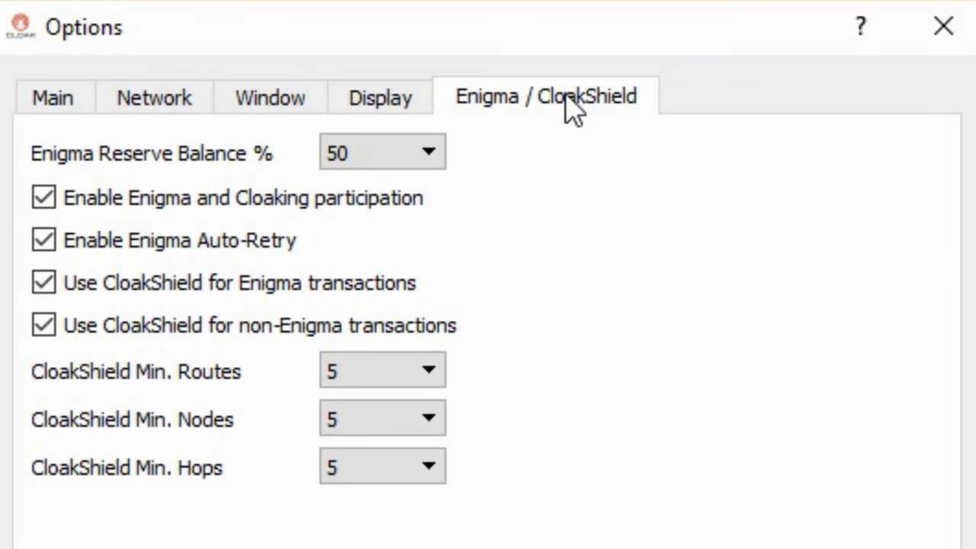
{"action": "left_click", "coordinate": [431, 152]}
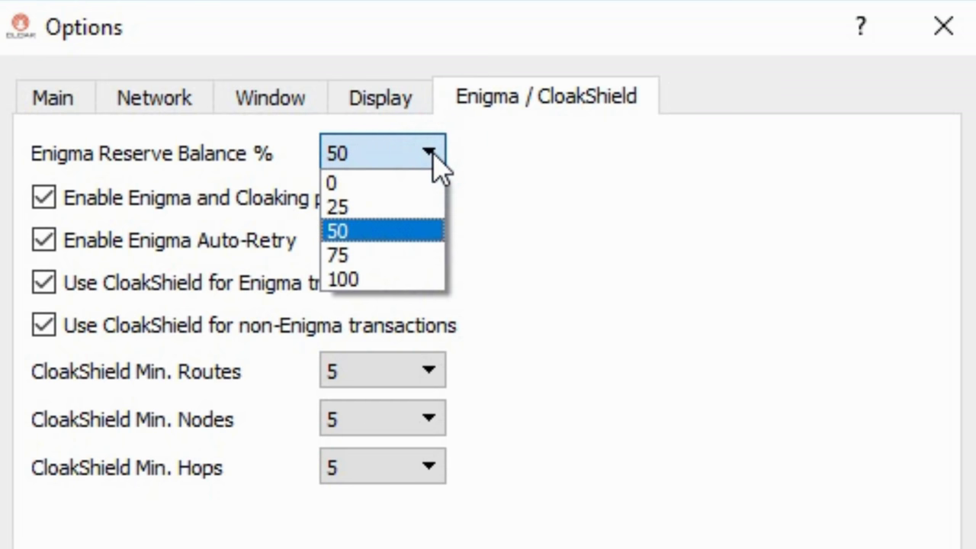
{"action": "left_click", "coordinate": [430, 153]}
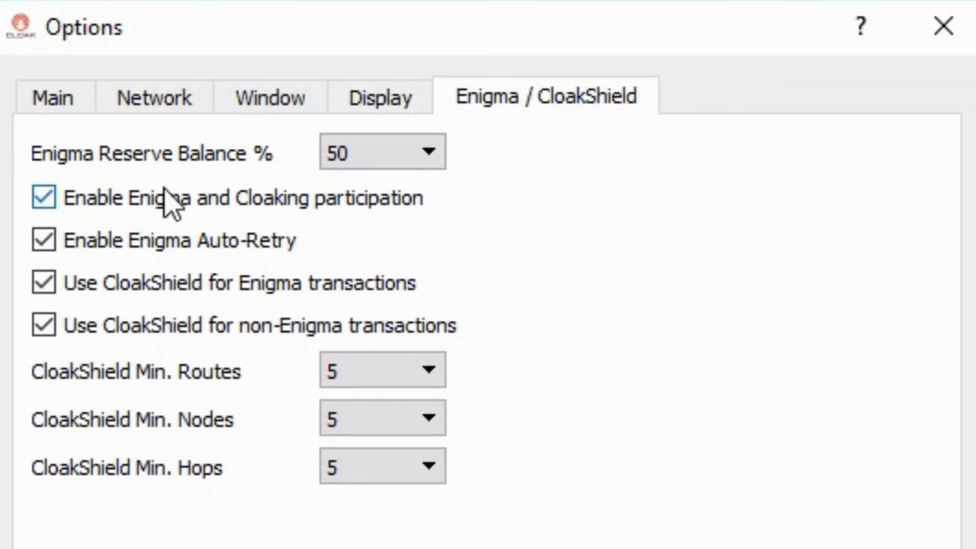
- Toggle Enigma participation, Enigma Auto-Retry and both CloakShield transaction options off and back on
{"action": "left_click", "coordinate": [42, 202]}
{"action": "left_click", "coordinate": [42, 207]}
{"action": "left_click", "coordinate": [36, 244]}
{"action": "left_click", "coordinate": [36, 245]}
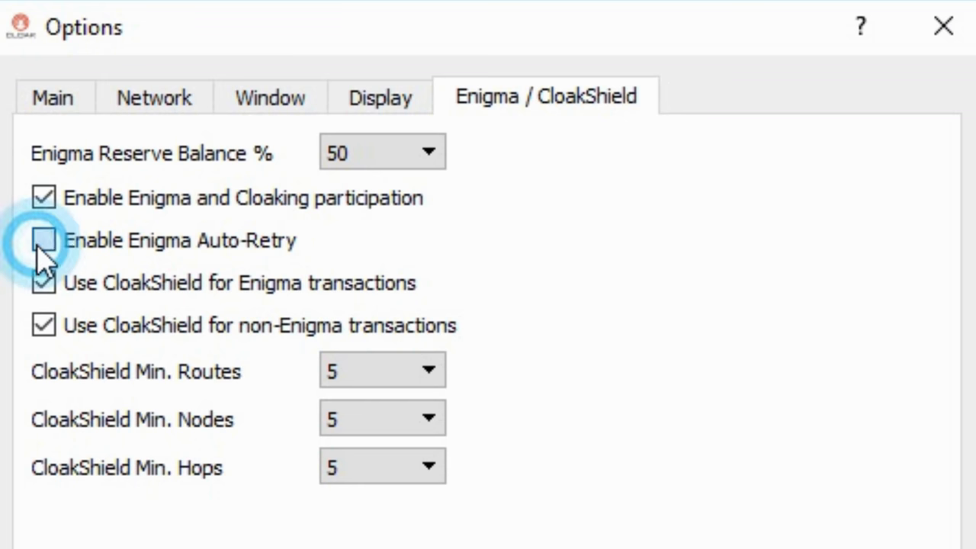
{"action": "left_click", "coordinate": [38, 297]}
{"action": "left_click", "coordinate": [36, 294]}
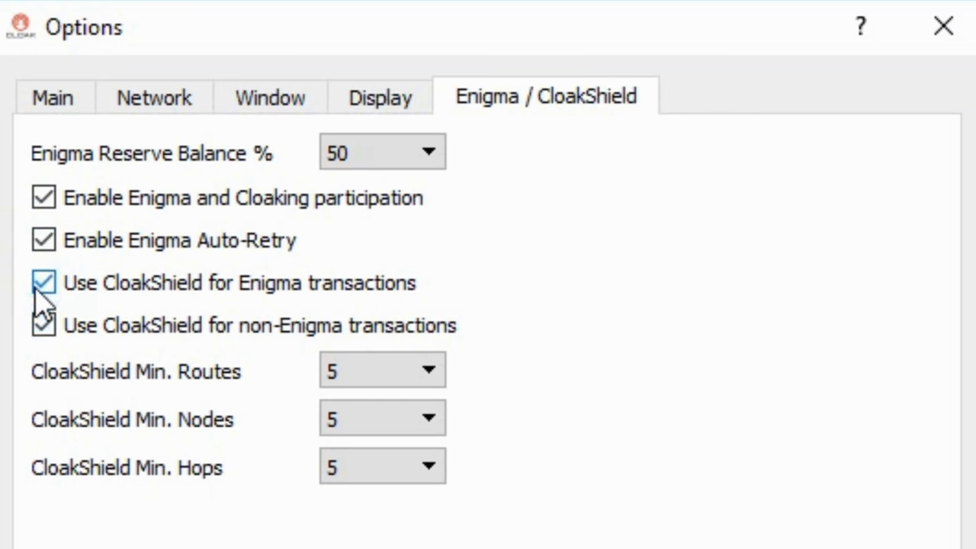
{"action": "left_click", "coordinate": [49, 331]}
{"action": "left_click", "coordinate": [50, 329]}
- Examine the values available for CloakShield Min. Routes and Min. Nodes without changing them
{"action": "left_click", "coordinate": [430, 372]}
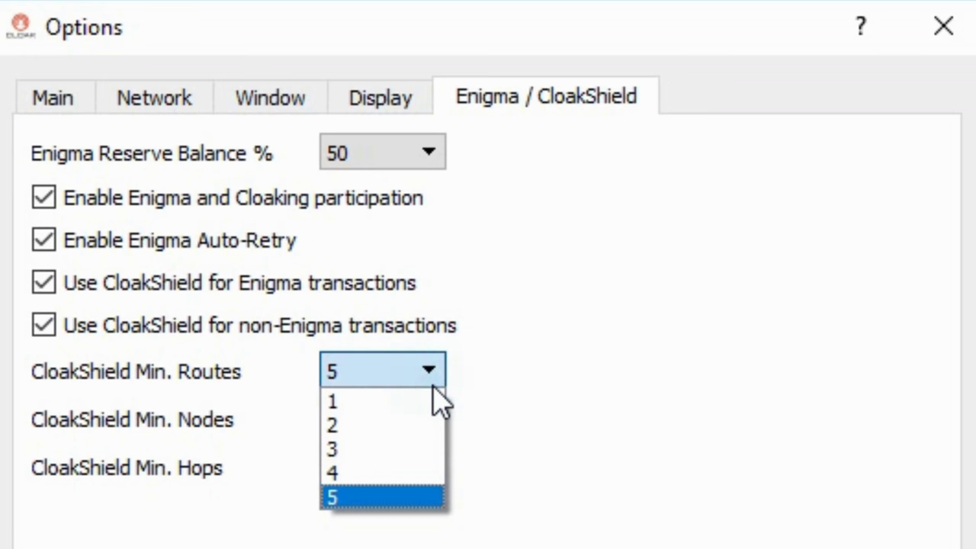
{"action": "left_click", "coordinate": [432, 370]}
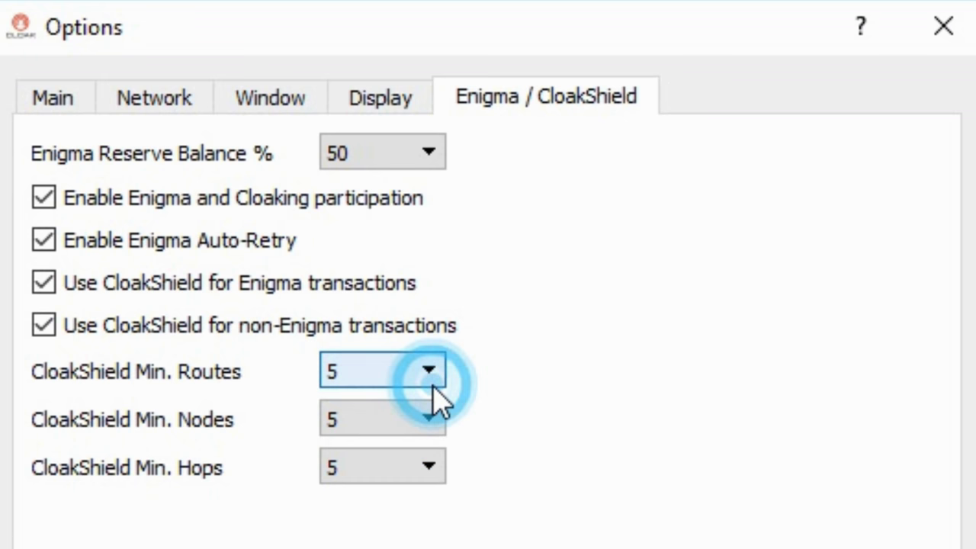
{"action": "left_click", "coordinate": [437, 427]}
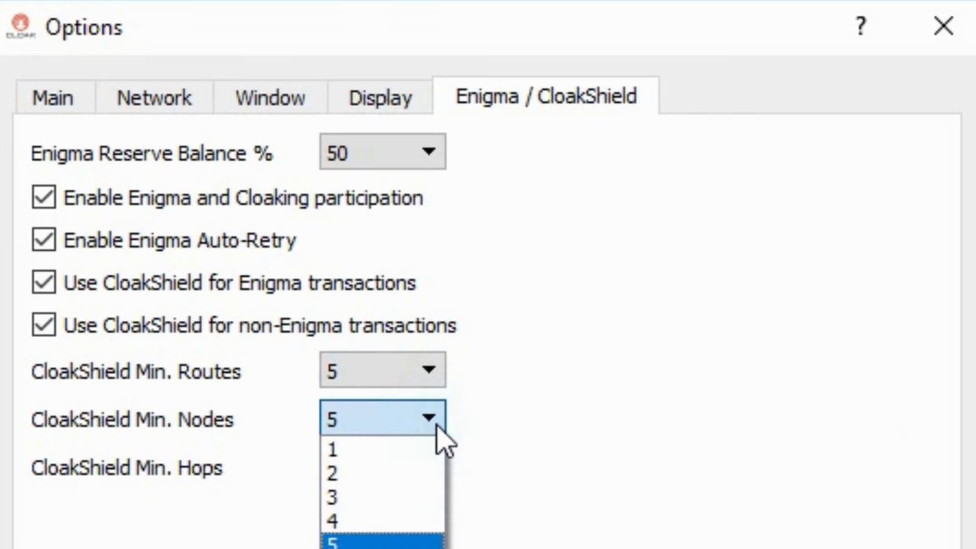
{"action": "left_click", "coordinate": [436, 426]}
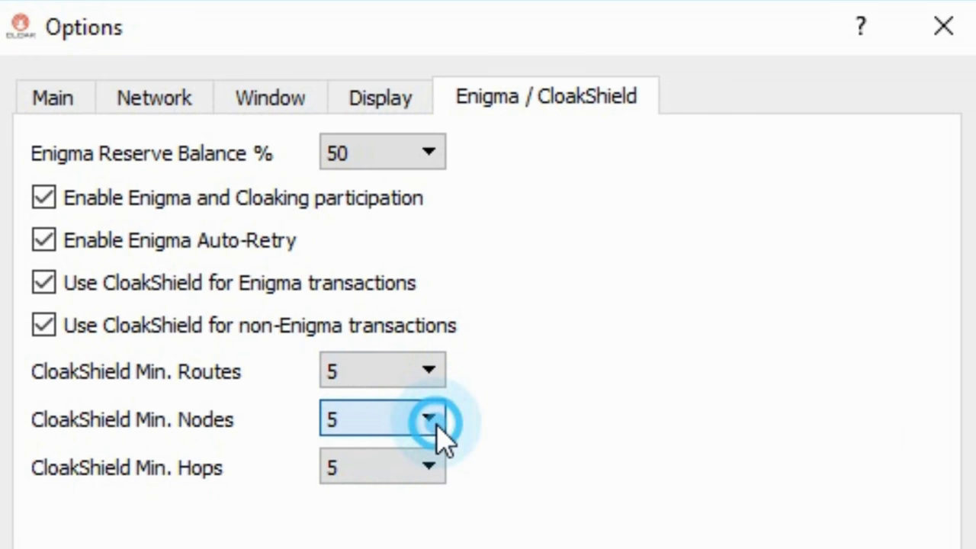
- Examine the values available for CloakShield Min. Hops without changing the setting
{"action": "left_click", "coordinate": [436, 471]}
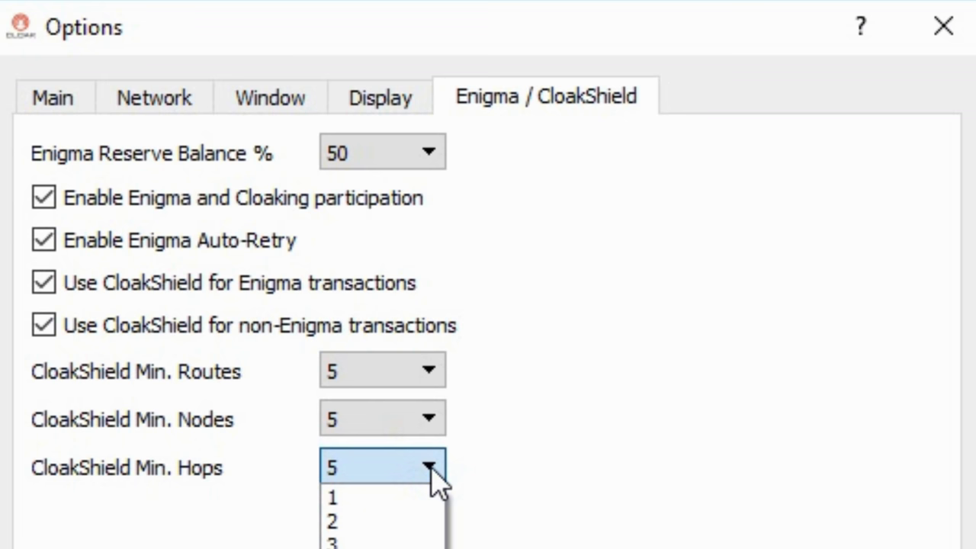
{"action": "left_click", "coordinate": [432, 471]}
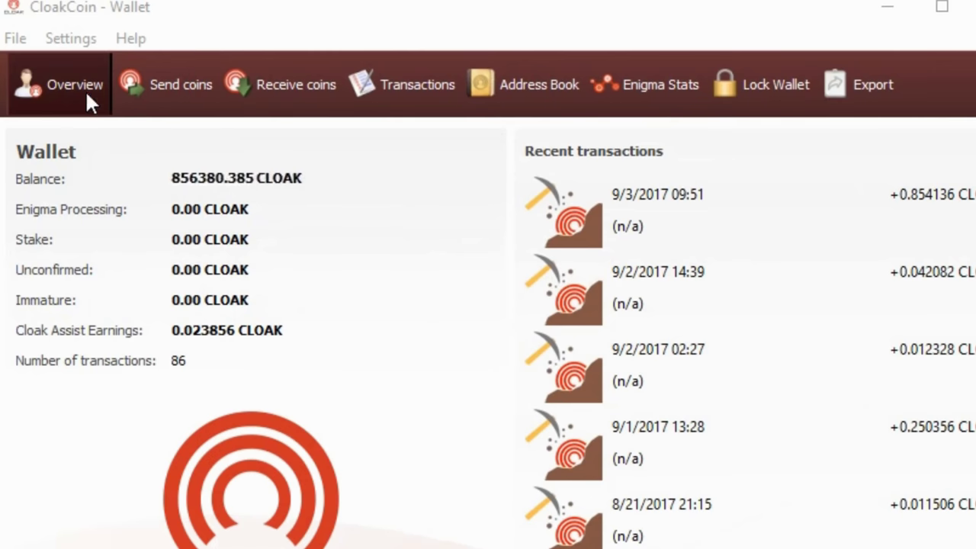
- Open the form for sending coins and go through its Pay To and Label fields
{"action": "left_click", "coordinate": [173, 107]}
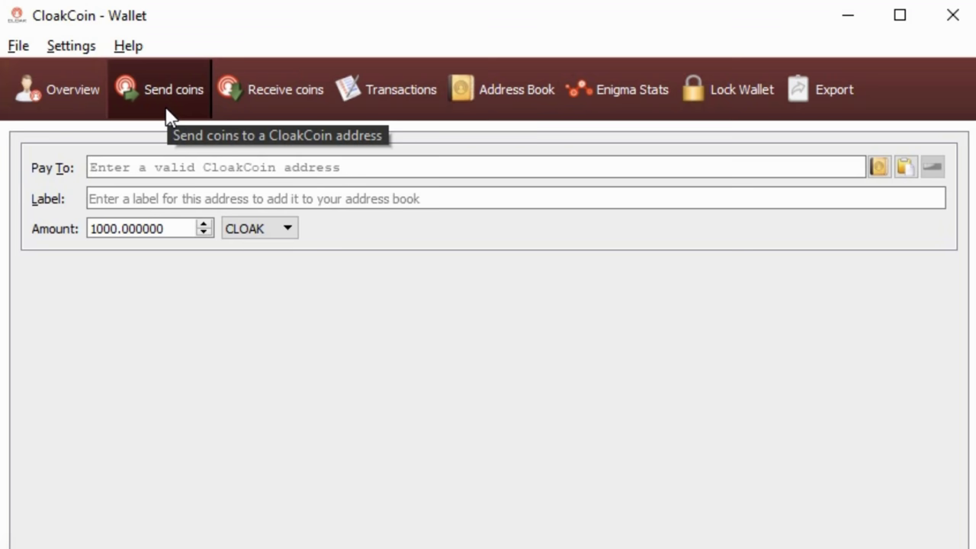
{"action": "left_click", "coordinate": [152, 167]}
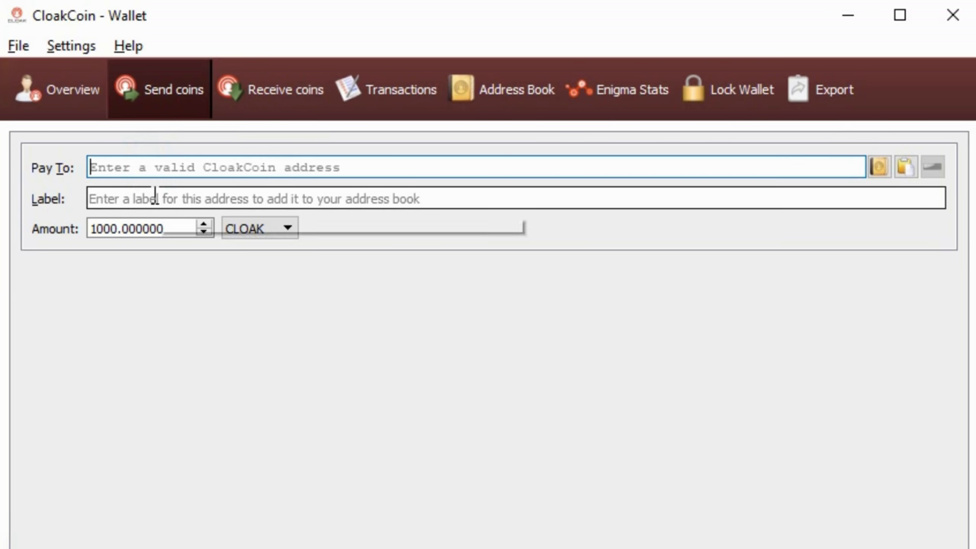
{"action": "left_click", "coordinate": [155, 197]}
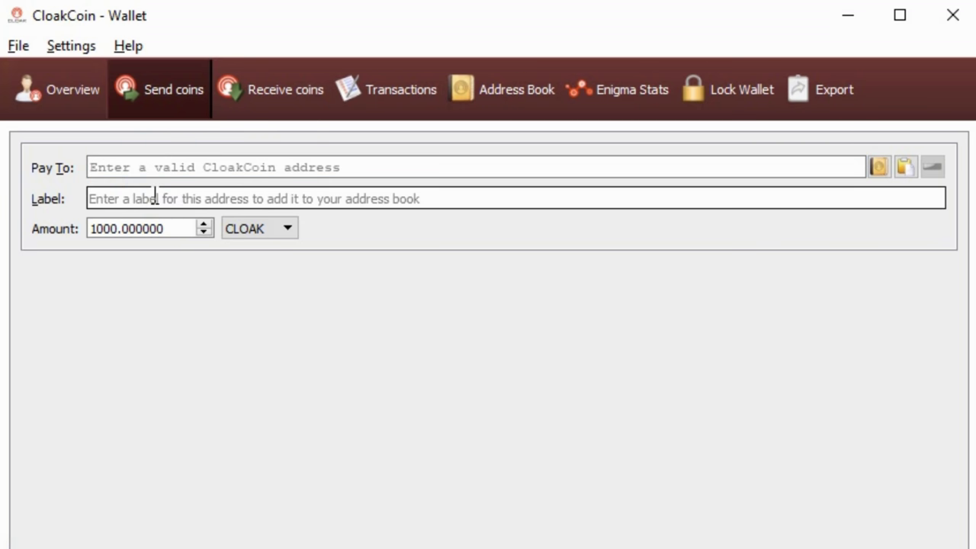
- Switch the send amount's unit to mCLOAK and after that to µCLOAK
{"action": "left_click", "coordinate": [237, 228]}
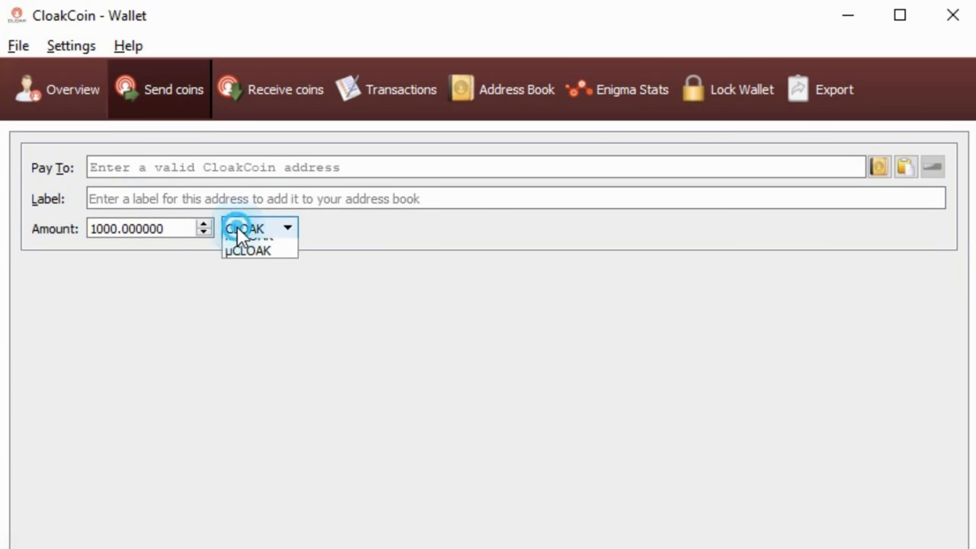
{"action": "left_click", "coordinate": [251, 262]}
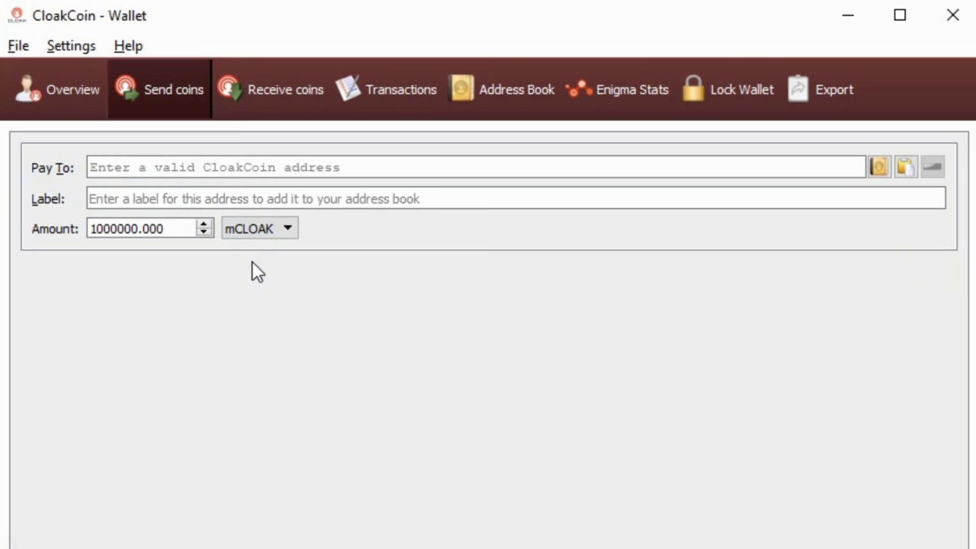
{"action": "left_click", "coordinate": [262, 232]}
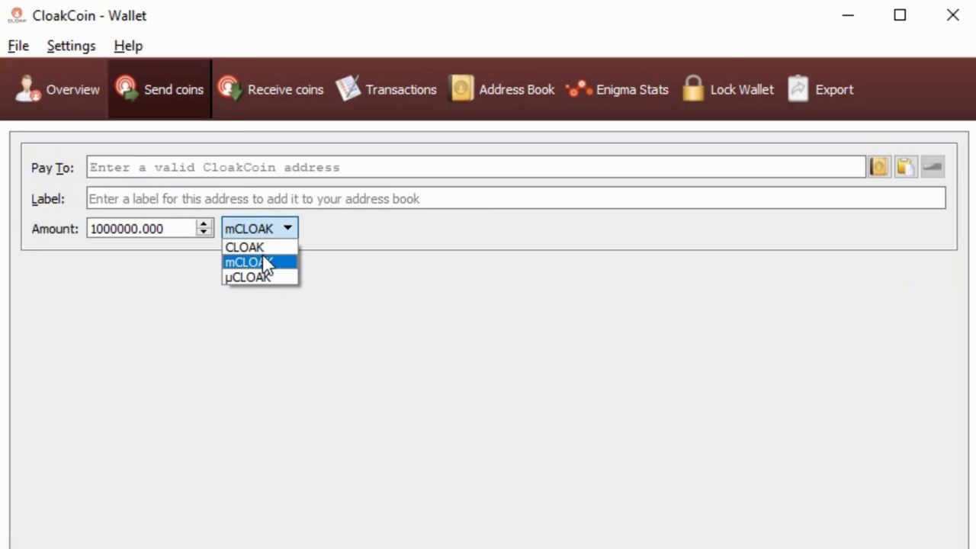
{"action": "left_click", "coordinate": [265, 277]}
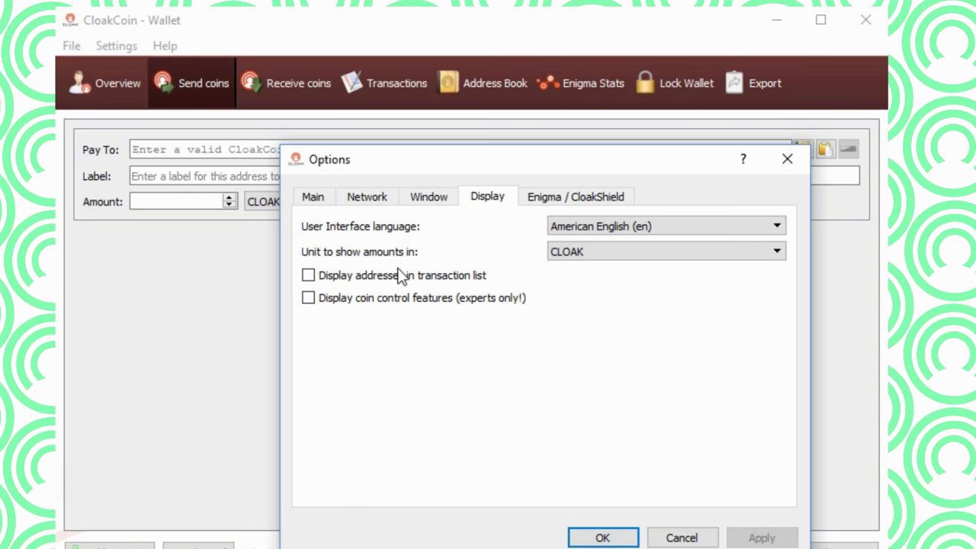
- Enable the display of coin control features in the display options and apply the change
{"action": "left_click", "coordinate": [310, 299]}
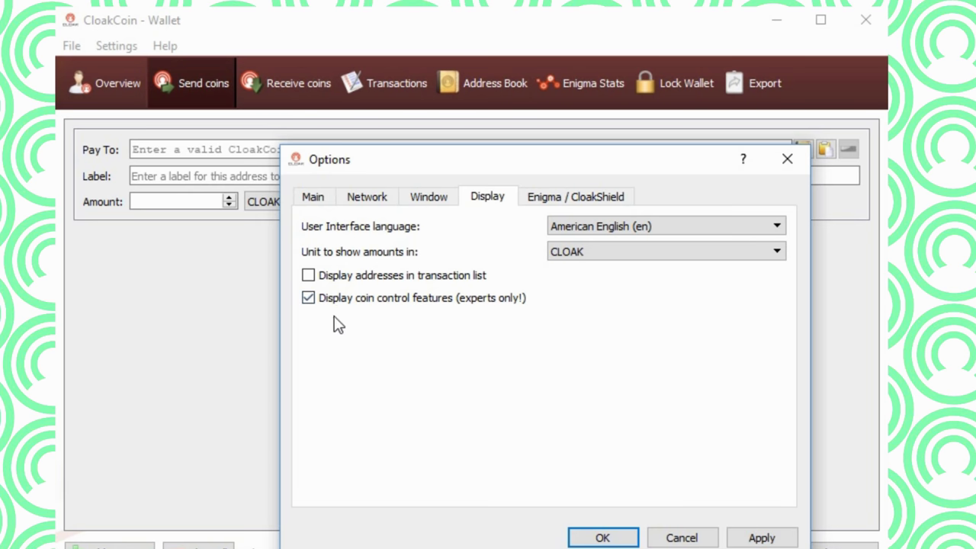
{"action": "left_click", "coordinate": [764, 538]}
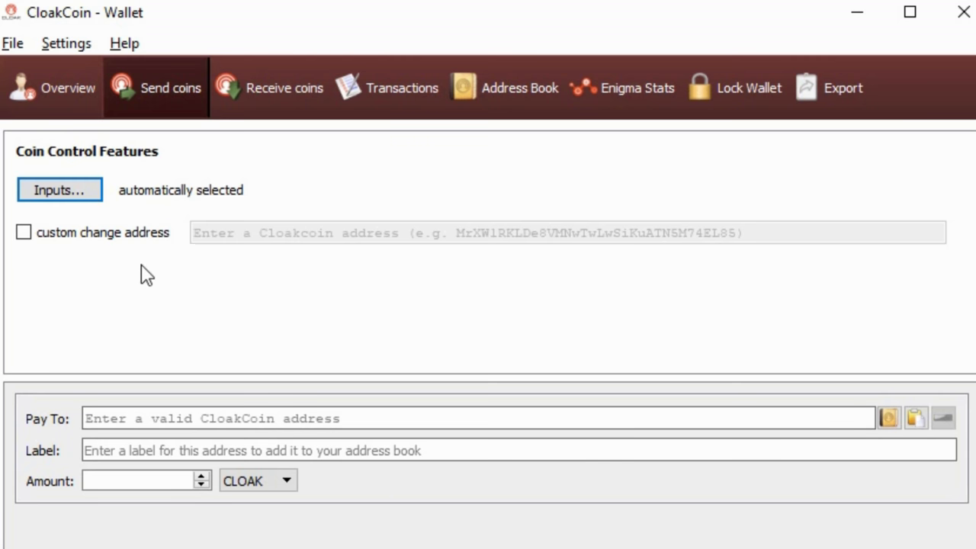
- Open the coin control inputs, expand the group of 48, and select the 0.982892 and 2.98 amounts
{"action": "left_click", "coordinate": [39, 197]}
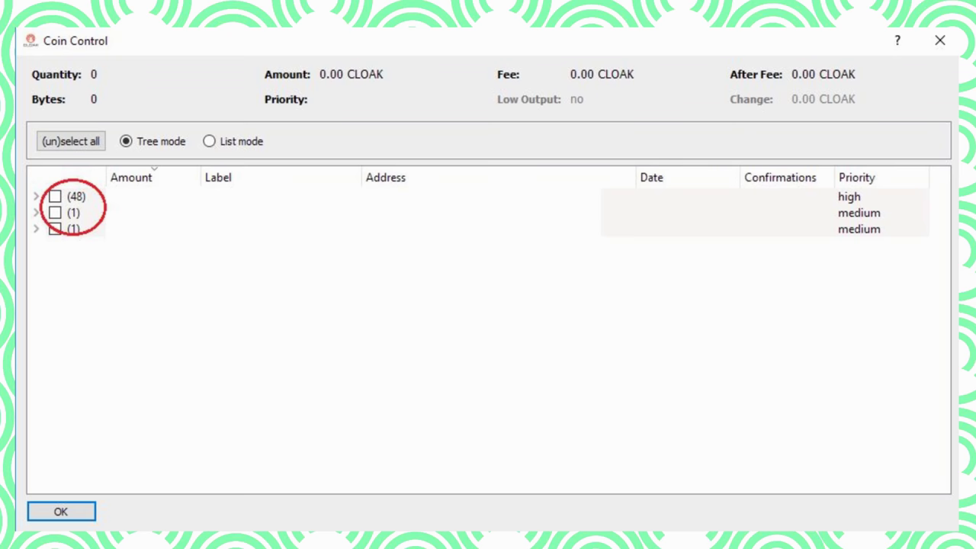
{"action": "left_click", "coordinate": [35, 196]}
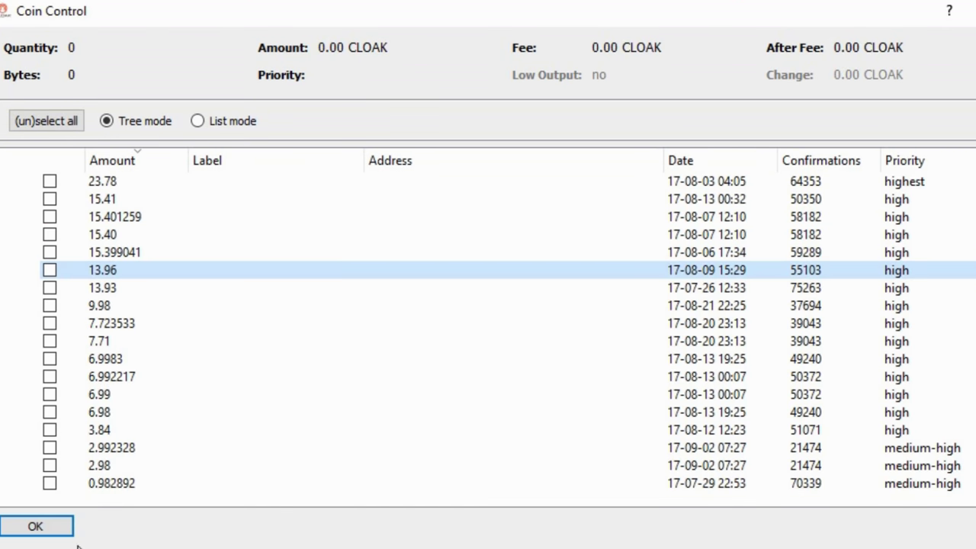
{"action": "left_click", "coordinate": [51, 482]}
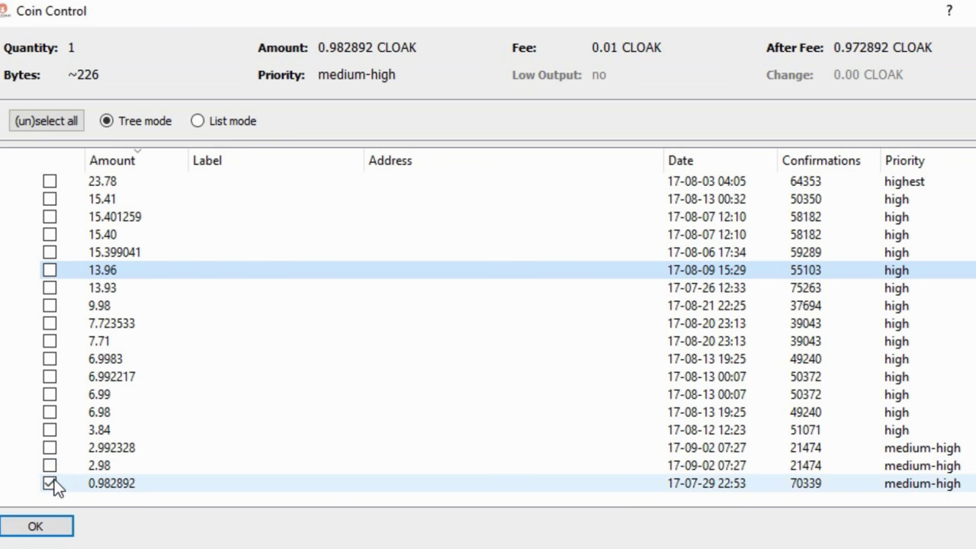
{"action": "left_click", "coordinate": [50, 466]}
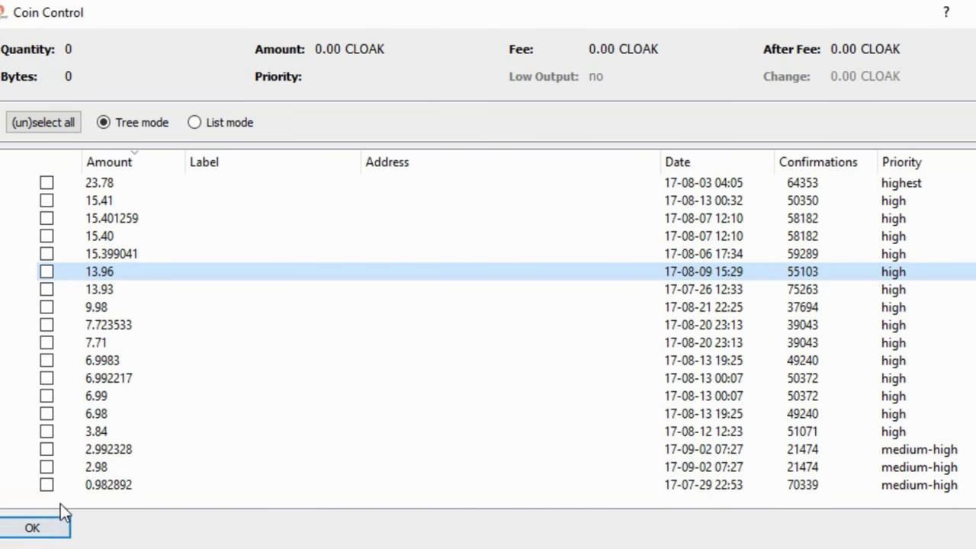
{"action": "left_click", "coordinate": [48, 484]}
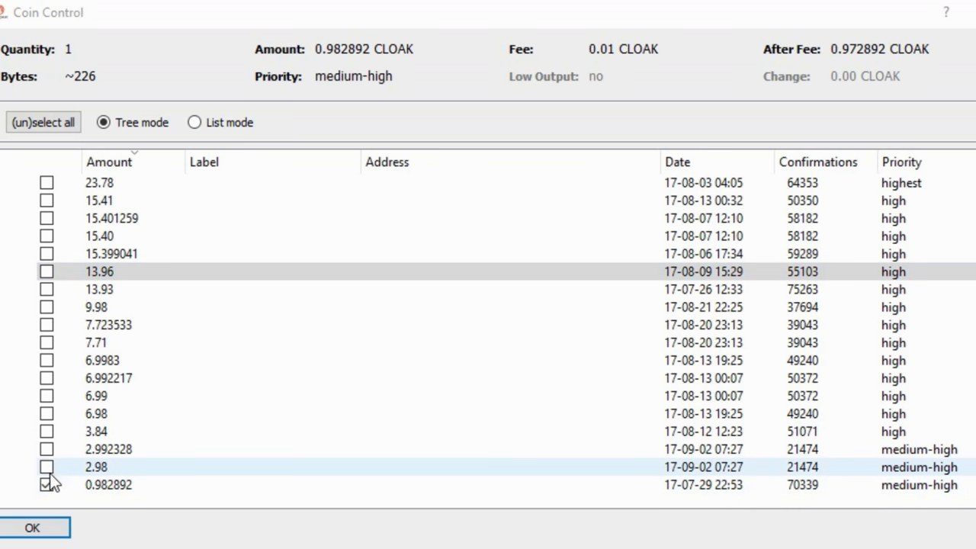
{"action": "left_click", "coordinate": [48, 467]}
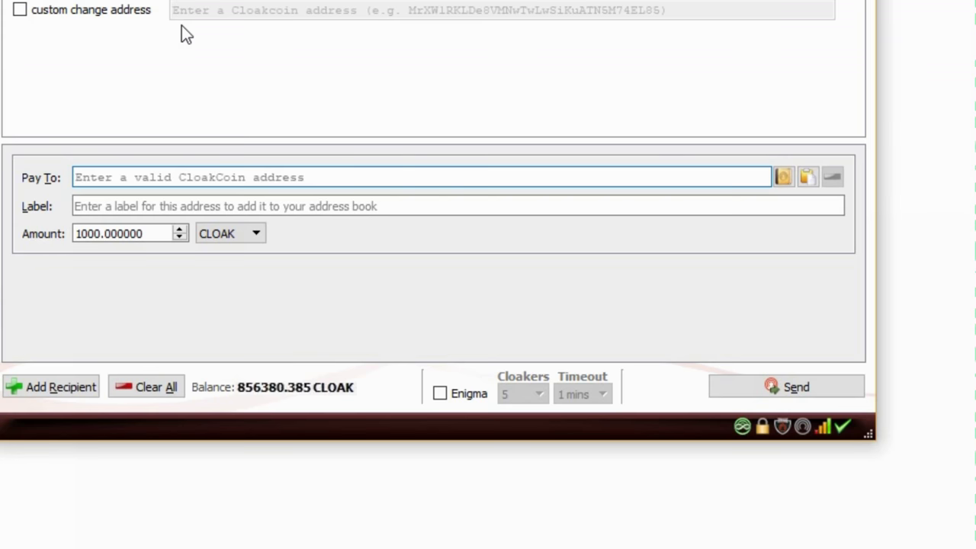
- Go through the Pay To, Label and Amount fields of the payment below the coin control features
{"action": "left_click", "coordinate": [125, 168]}
{"action": "left_click", "coordinate": [121, 205]}
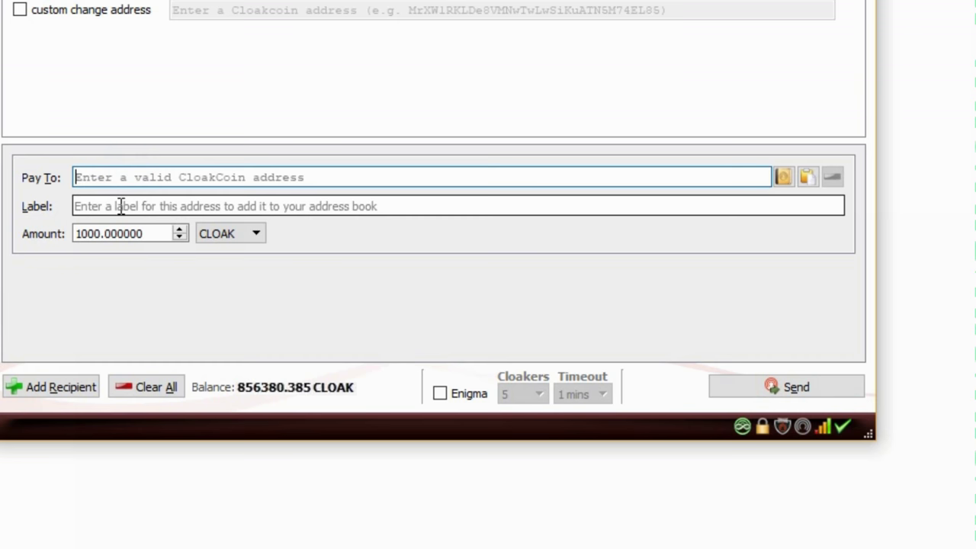
{"action": "left_click", "coordinate": [160, 235]}
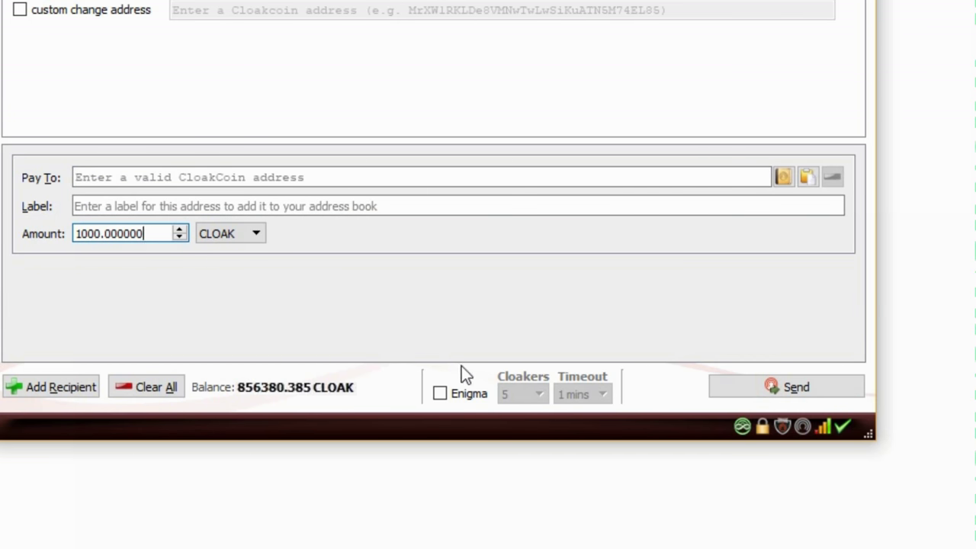
- Enable Enigma for the payment with 25 cloakers and a 5 mins timeout, and submit it for sending
{"action": "left_click", "coordinate": [441, 393]}
{"action": "left_click", "coordinate": [510, 393]}
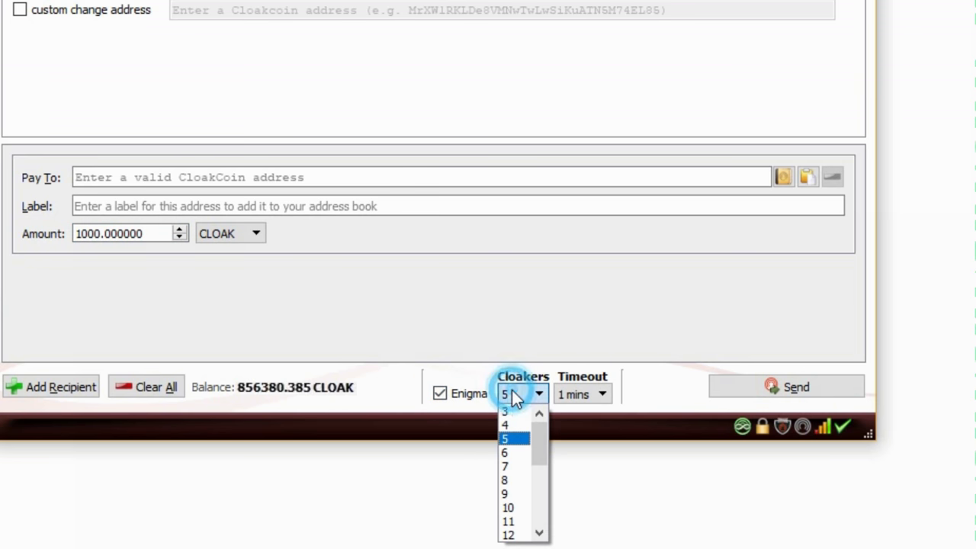
{"action": "scroll", "coordinate": [517, 499], "scroll_direction": "down", "scroll_amount": 5}
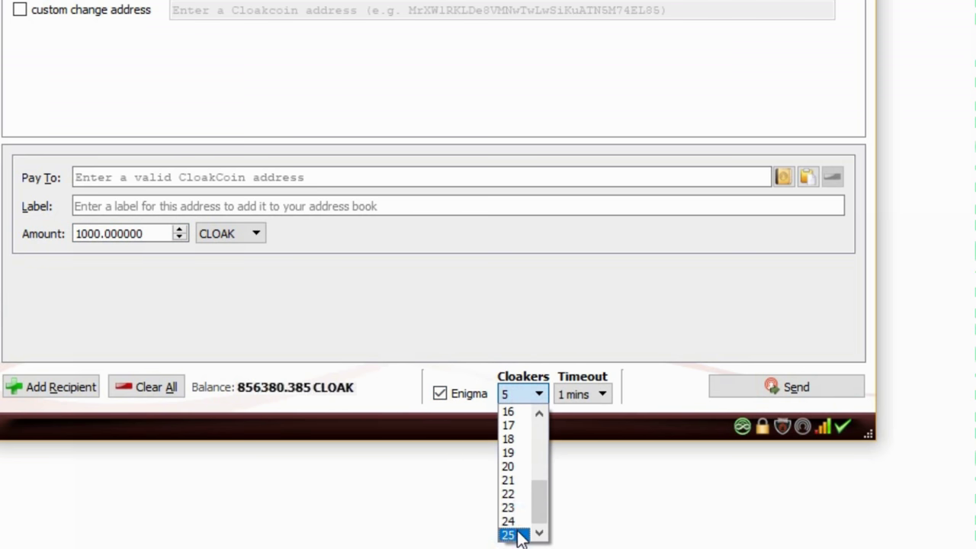
{"action": "left_click", "coordinate": [517, 531]}
{"action": "left_click", "coordinate": [593, 395]}
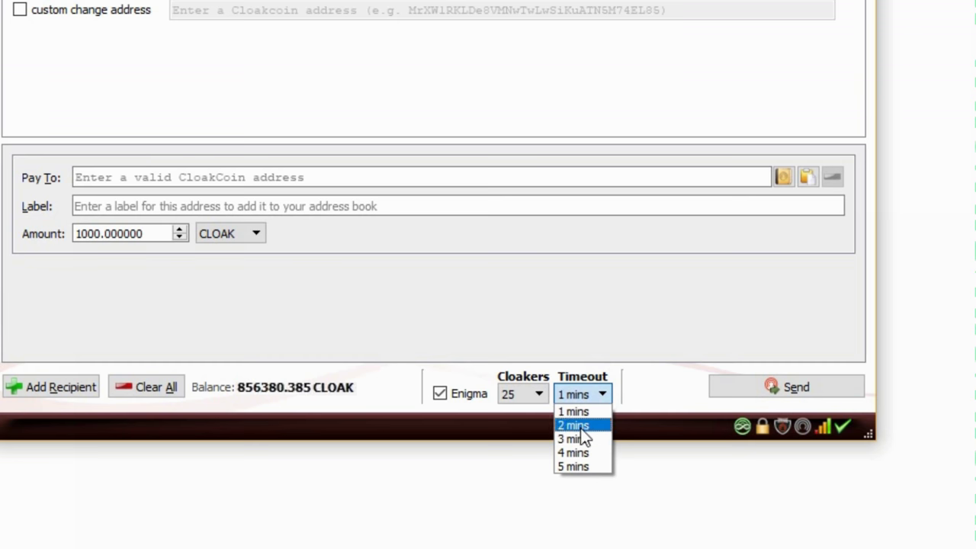
{"action": "left_click", "coordinate": [585, 466]}
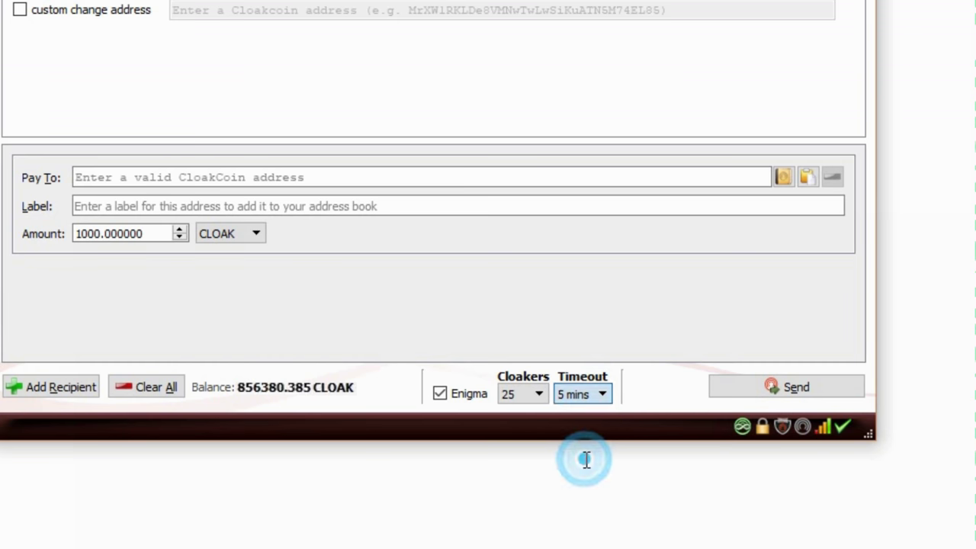
{"action": "left_click", "coordinate": [722, 385]}
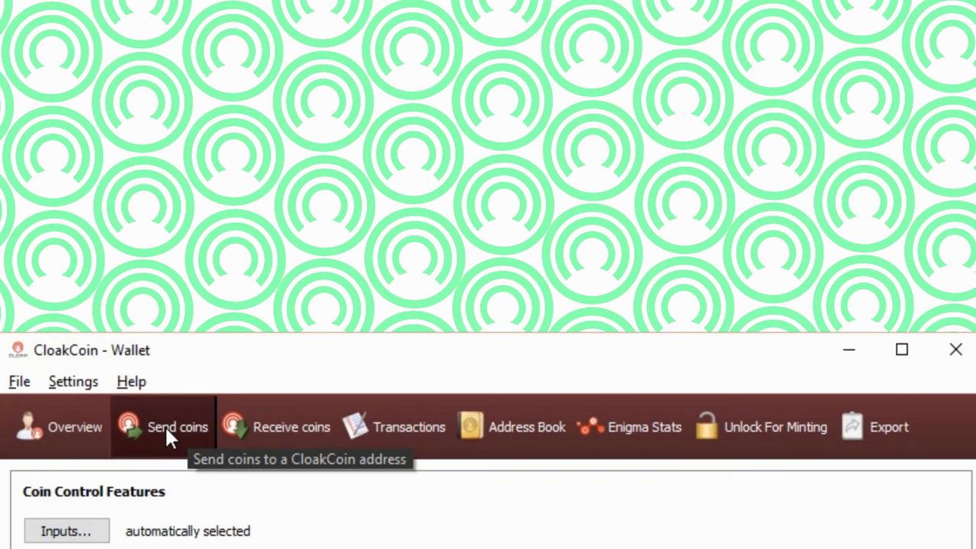
- View the wallet's receiving addresses and its transaction history
{"action": "left_click", "coordinate": [267, 425]}
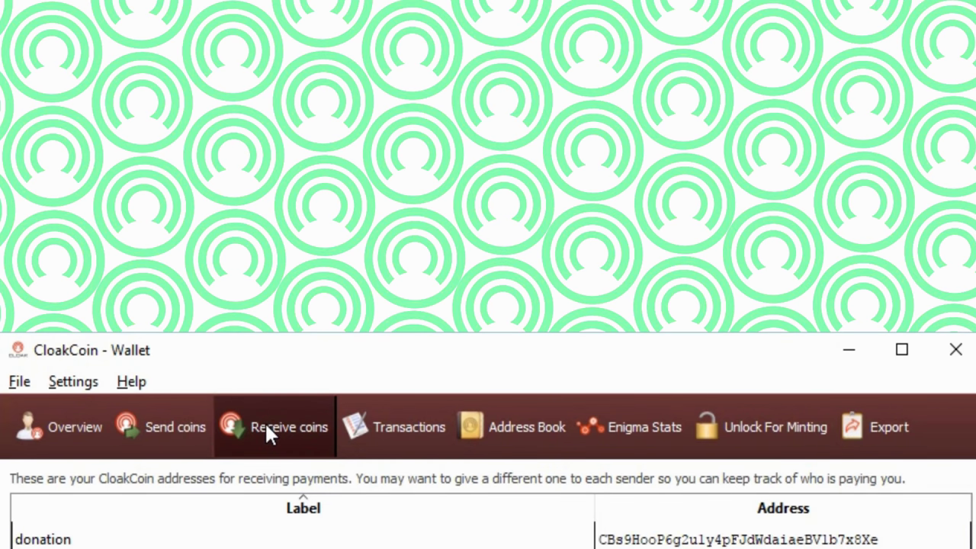
{"action": "left_click", "coordinate": [370, 429]}
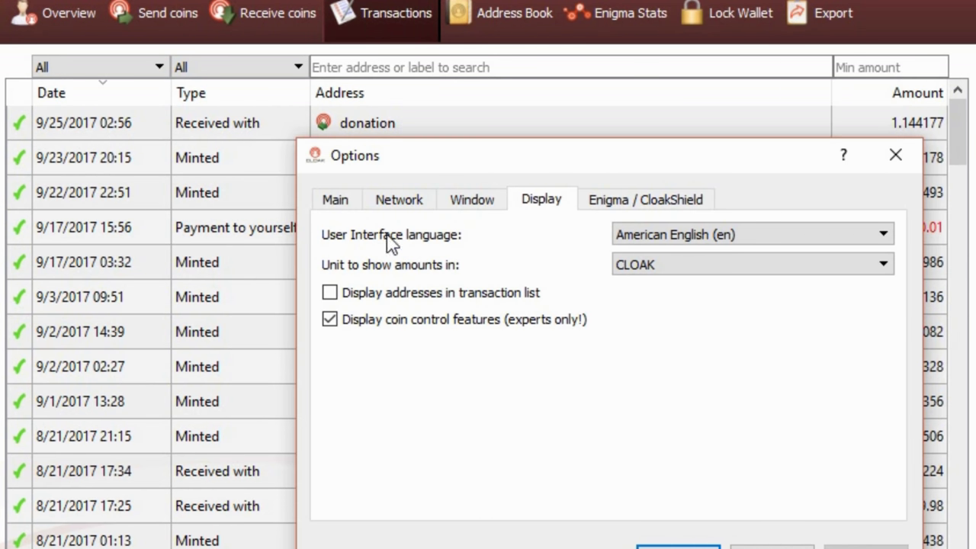
- Enable the display of addresses in the transaction list and apply the change
{"action": "left_click", "coordinate": [331, 292]}
{"action": "left_click", "coordinate": [854, 545]}
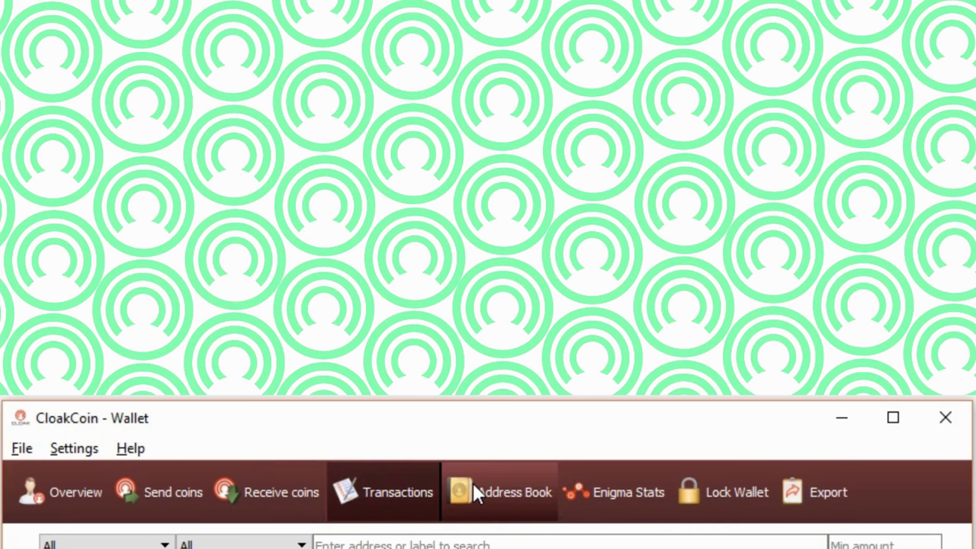
- Start a new sending address in the address book and try the labels "house paymen", "car payment" and "other peop" one after another
{"action": "left_click", "coordinate": [476, 6]}
{"action": "left_click", "coordinate": [152, 505]}
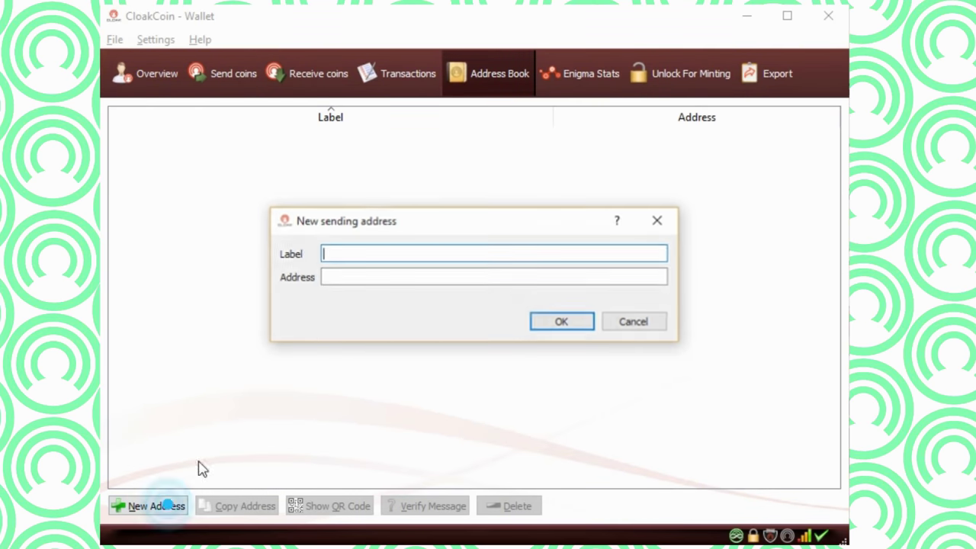
{"action": "type", "text": "house paymen"}
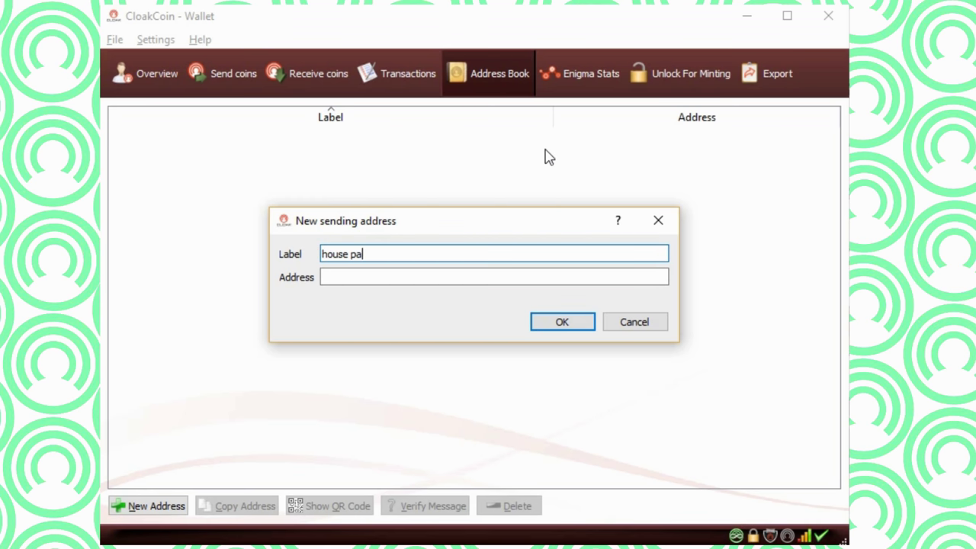
{"action": "key", "text": "BackSpace"}
{"action": "key", "text": "BackSpace"}
{"action": "key", "text": "BackSpace"}
{"action": "key", "text": "BackSpace"}
{"action": "key", "text": "BackSpace"}
{"action": "key", "text": "BackSpace"}
{"action": "key", "text": "BackSpace"}
{"action": "key", "text": "BackSpace"}
{"action": "key", "text": "BackSpace"}
{"action": "key", "text": "BackSpace"}
{"action": "key", "text": "BackSpace"}
{"action": "key", "text": "BackSpace"}
{"action": "type", "text": "car payment"}
{"action": "key", "text": "BackSpace"}
{"action": "key", "text": "BackSpace"}
{"action": "key", "text": "BackSpace"}
{"action": "key", "text": "BackSpace"}
{"action": "key", "text": "BackSpace"}
{"action": "key", "text": "BackSpace"}
{"action": "key", "text": "BackSpace"}
{"action": "key", "text": "BackSpace"}
{"action": "key", "text": "BackSpace"}
{"action": "key", "text": "BackSpace"}
{"action": "key", "text": "BackSpace"}
{"action": "type", "text": "other peop"}
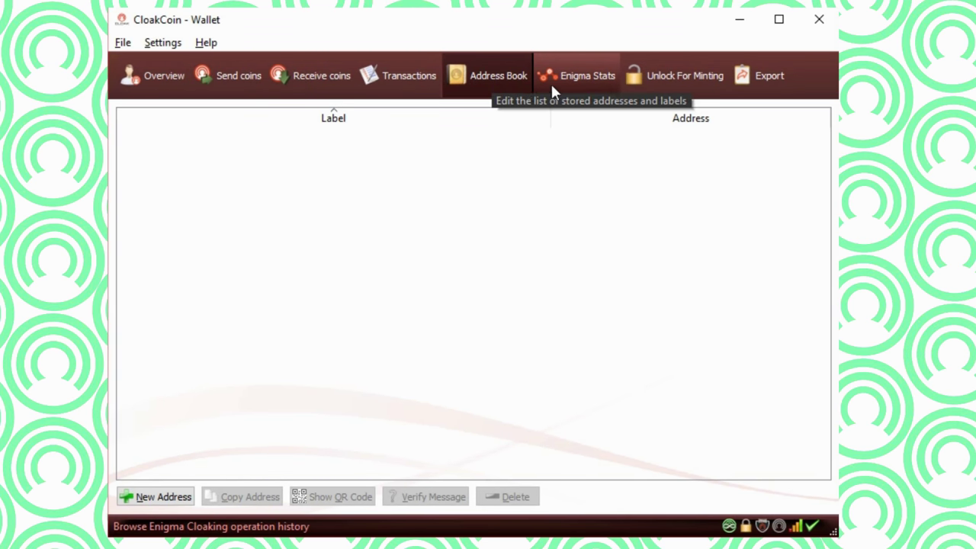
- View the Enigma cloaking and send activity statistics
{"action": "left_click", "coordinate": [566, 88]}
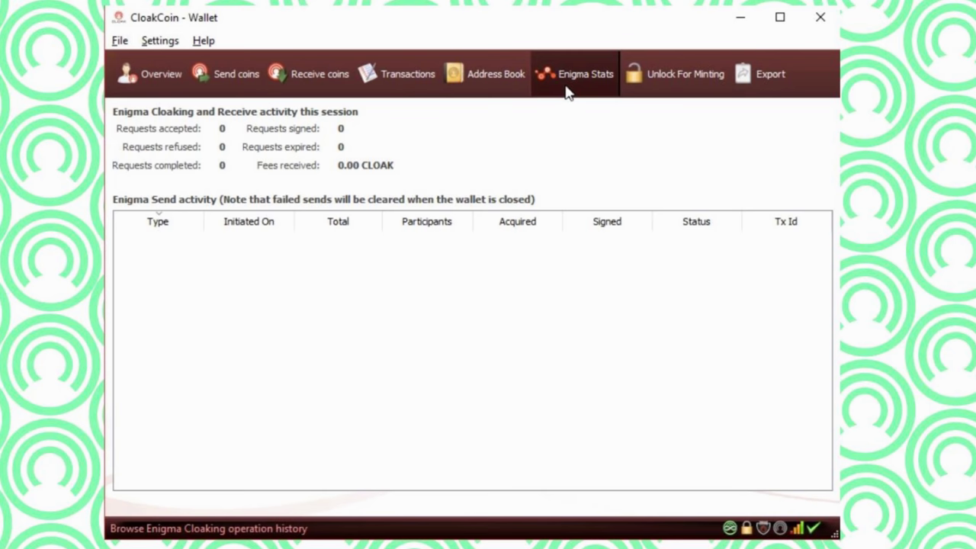
- Request unlocking the wallet for cloaking and staking only, and enter the wallet passphrase
{"action": "left_click", "coordinate": [673, 87]}
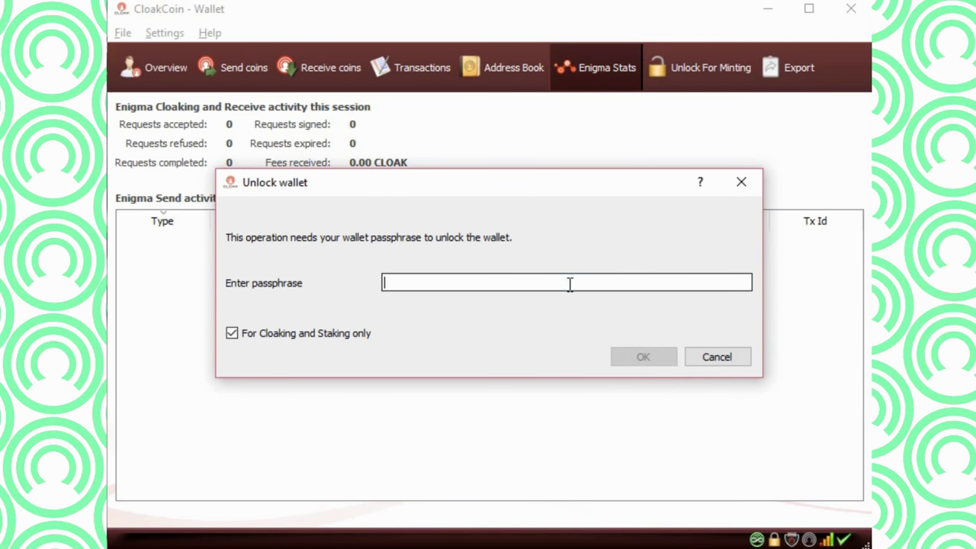
{"action": "type", "text": "••"}
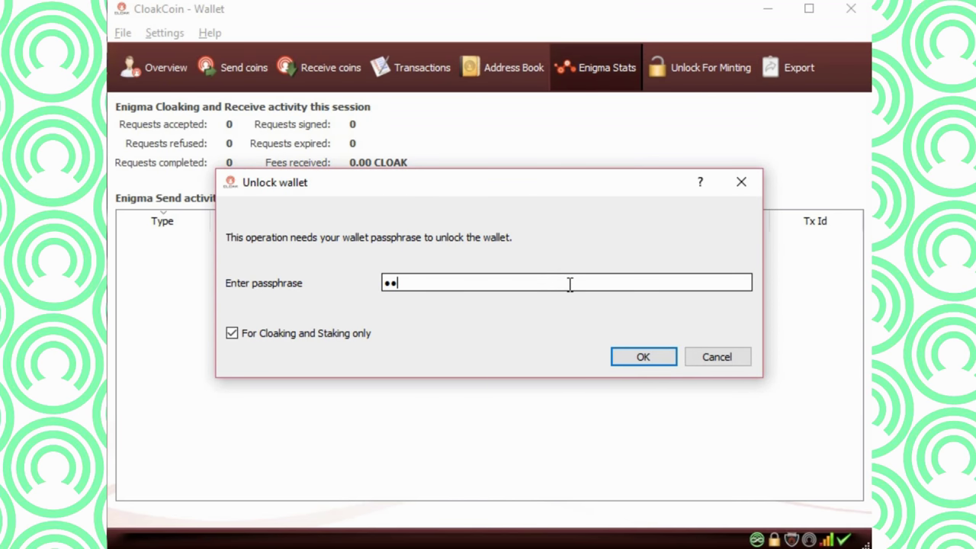
{"action": "type", "text": "•••••••••••••••••••••••••"}
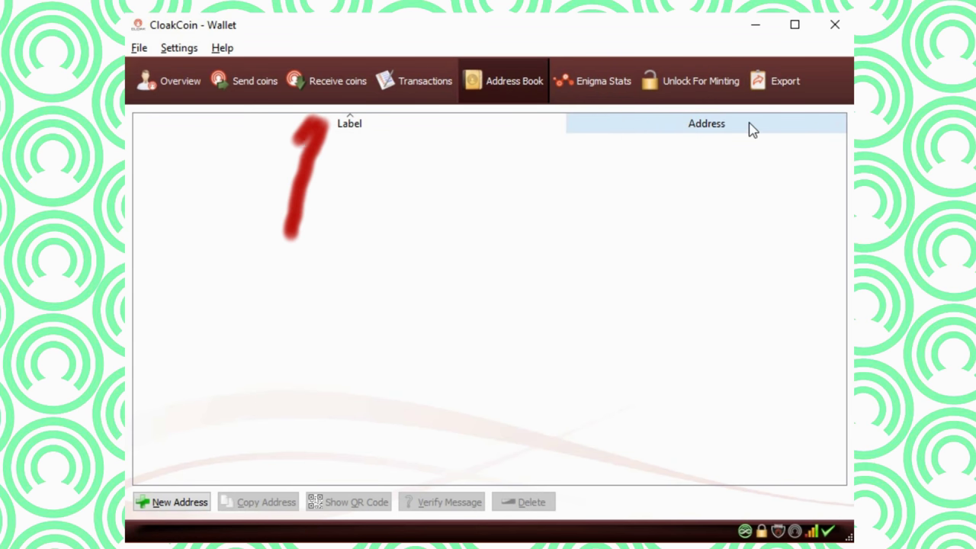
- Start exporting the address book to a comma separated file
{"action": "left_click", "coordinate": [786, 80]}
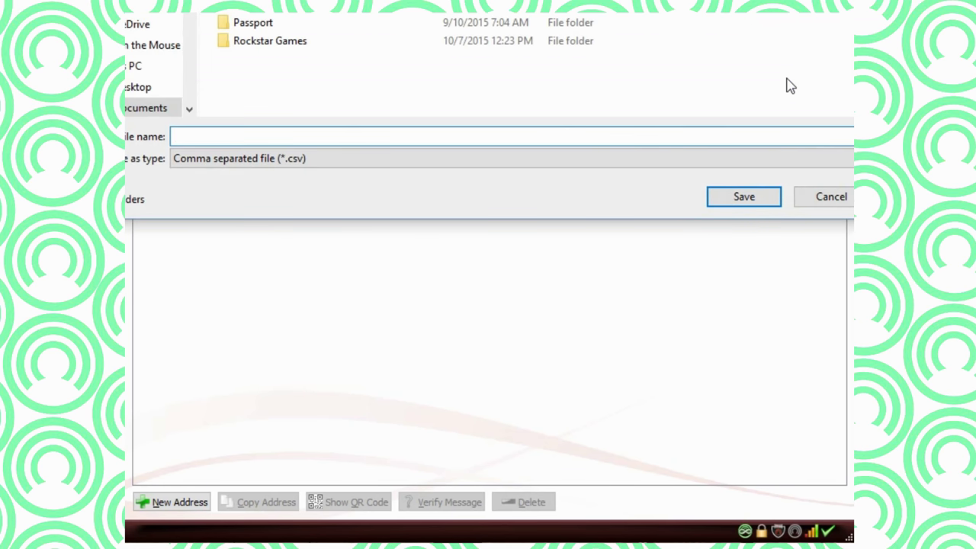